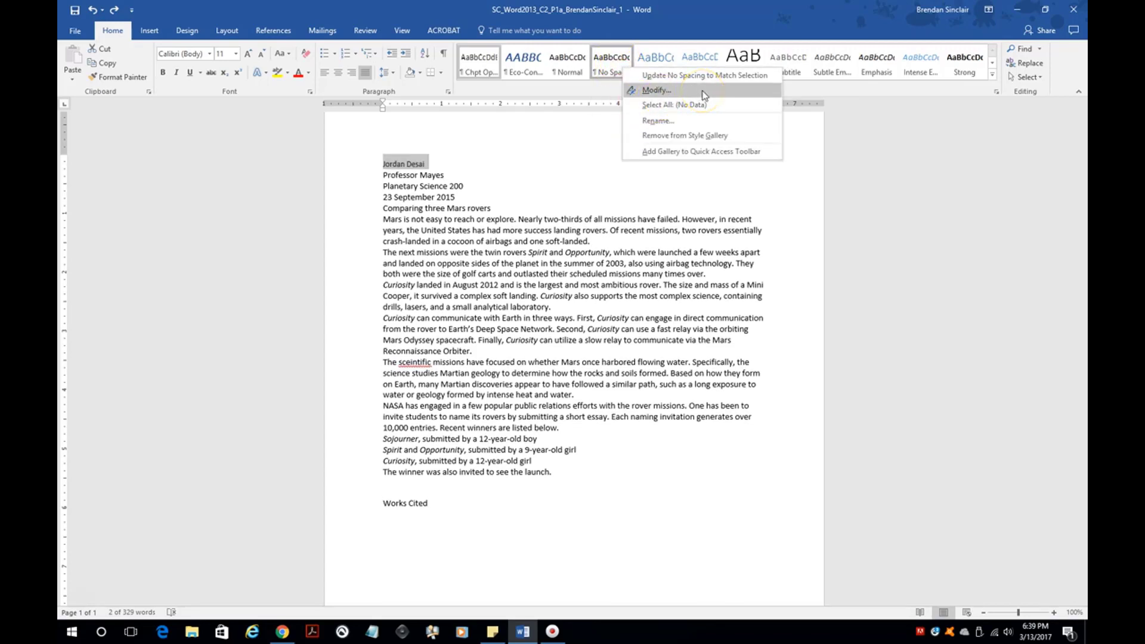
- Set the No Spacing style's font to Arial Narrow at 20 pt
click(655, 90)
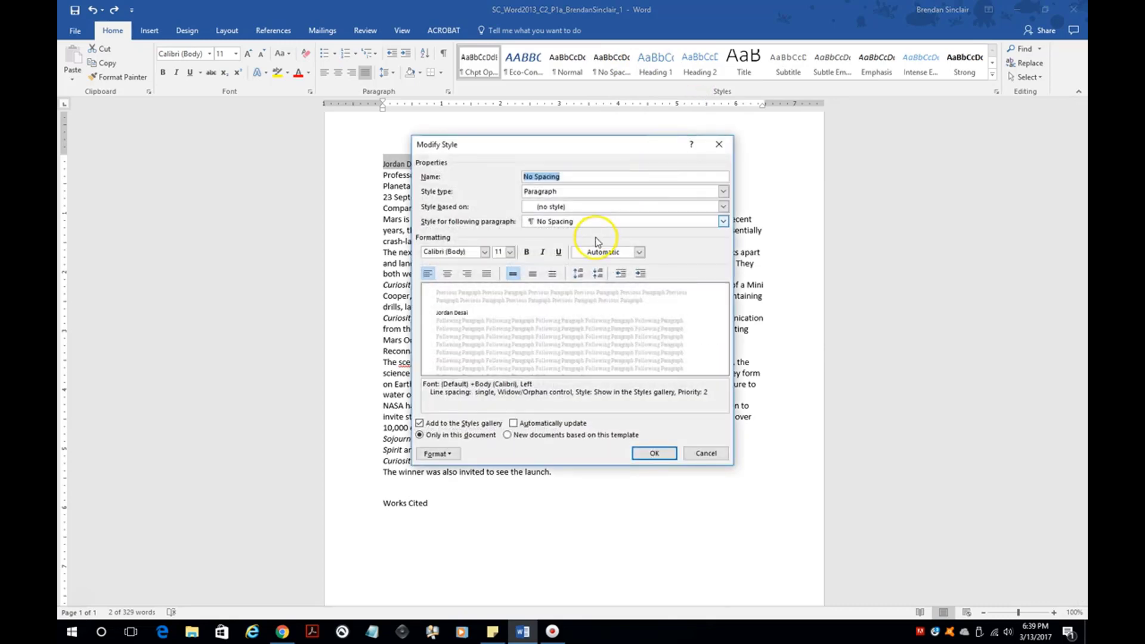
click(485, 252)
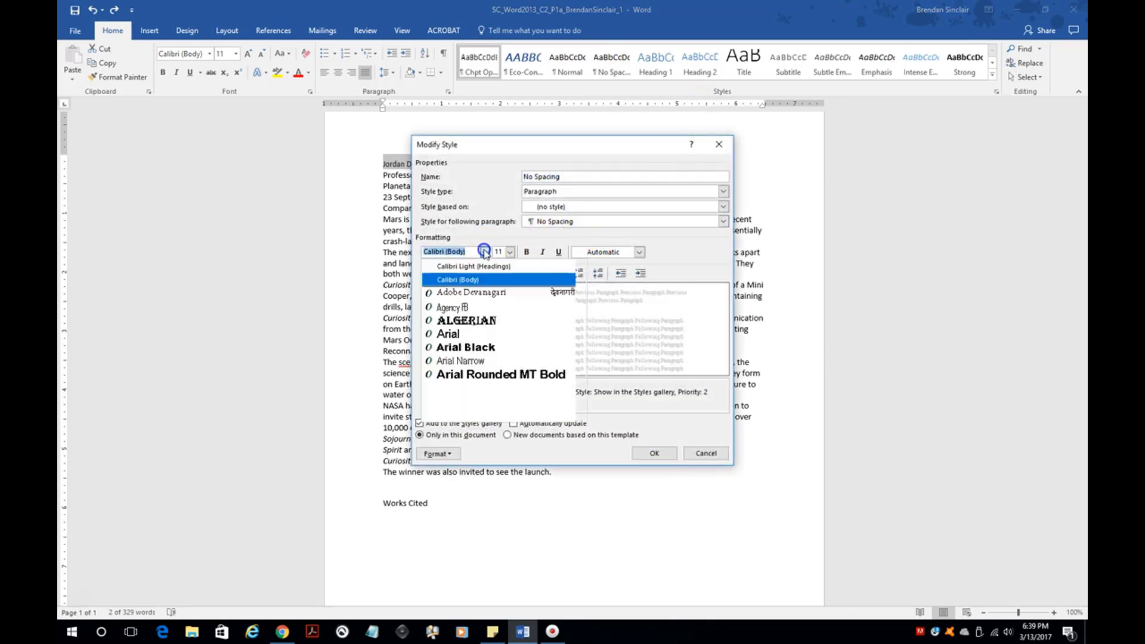
click(486, 361)
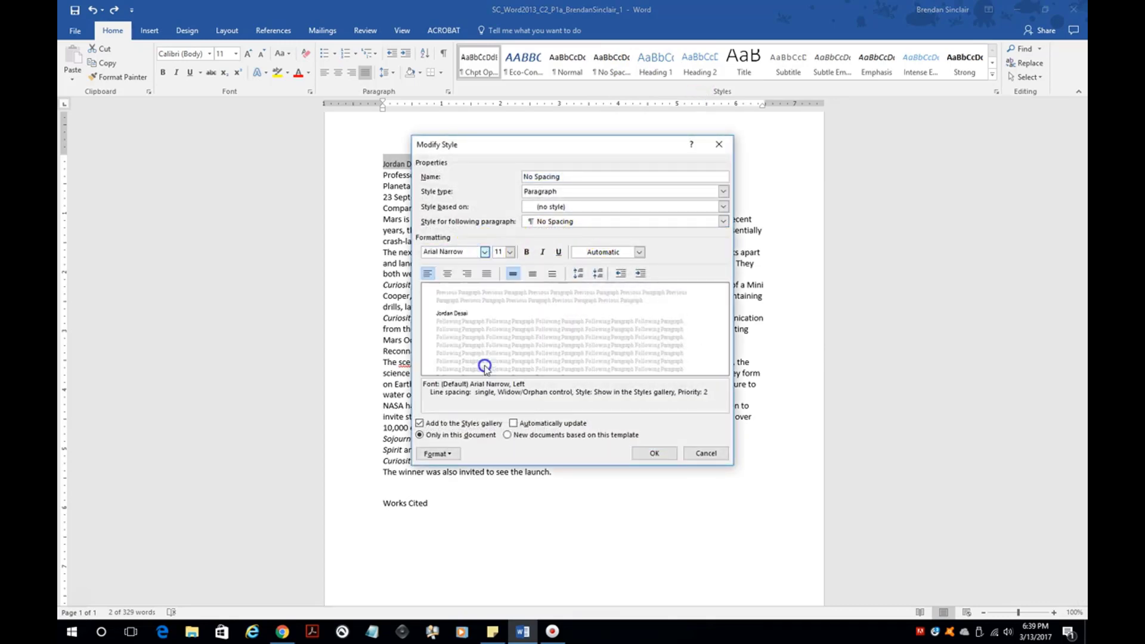
click(510, 252)
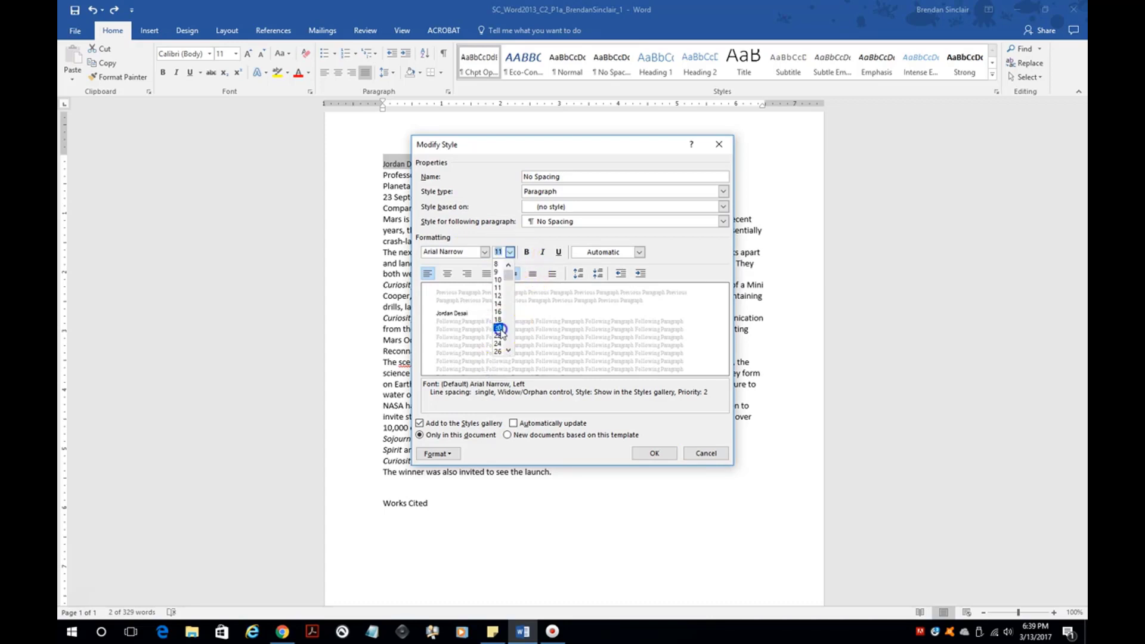
click(498, 328)
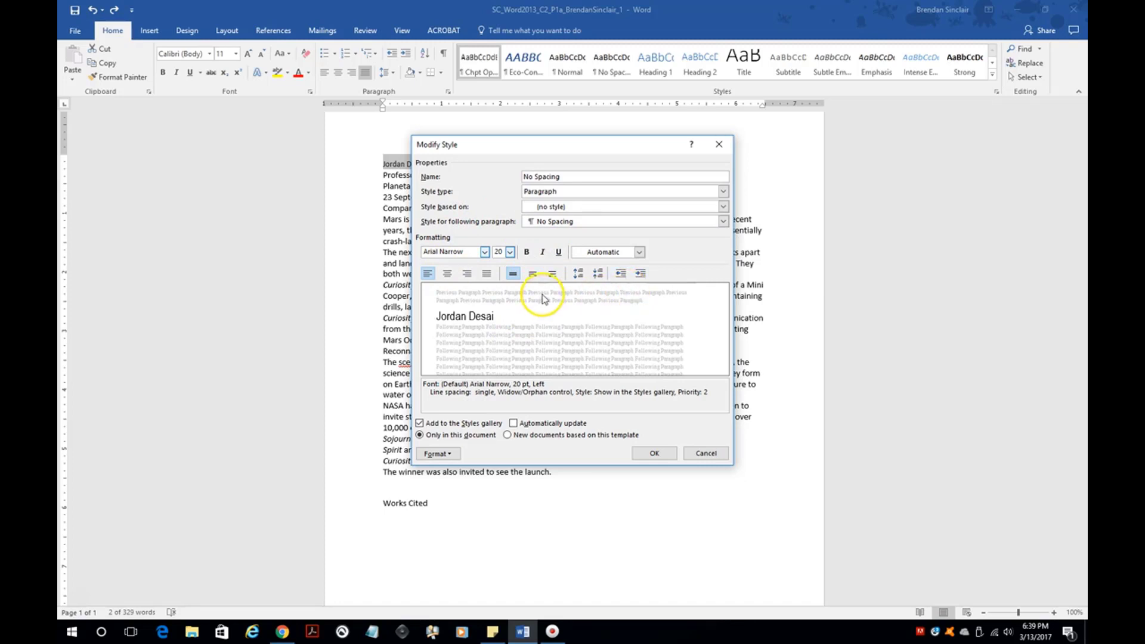
- Give the No Spacing style double line spacing and 0 pt spacing after
click(444, 457)
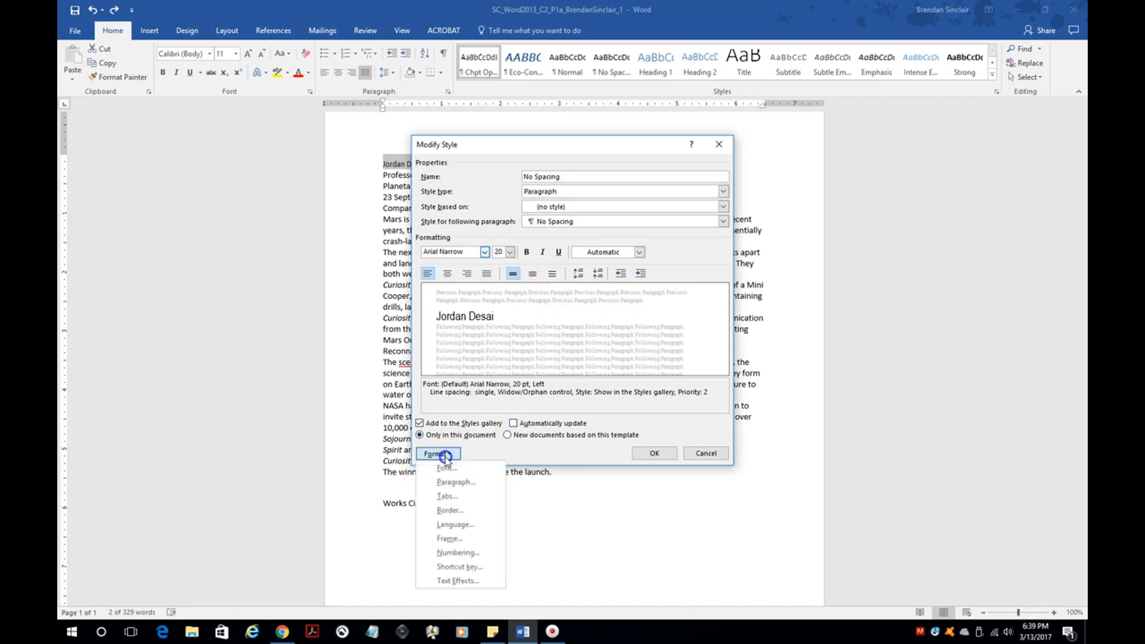
click(476, 481)
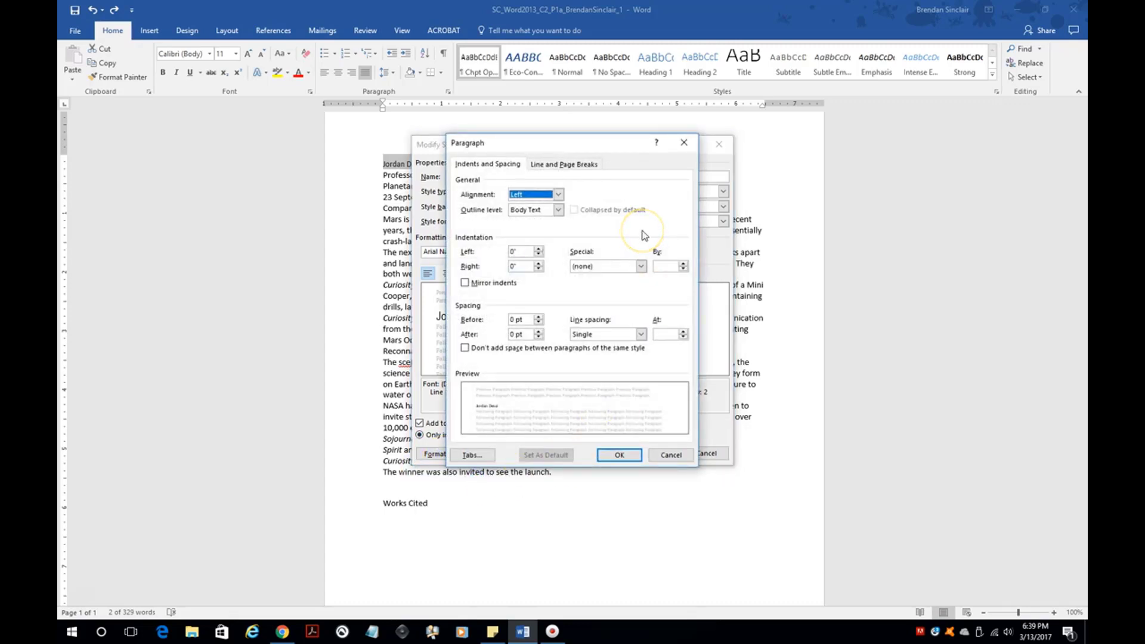
click(641, 333)
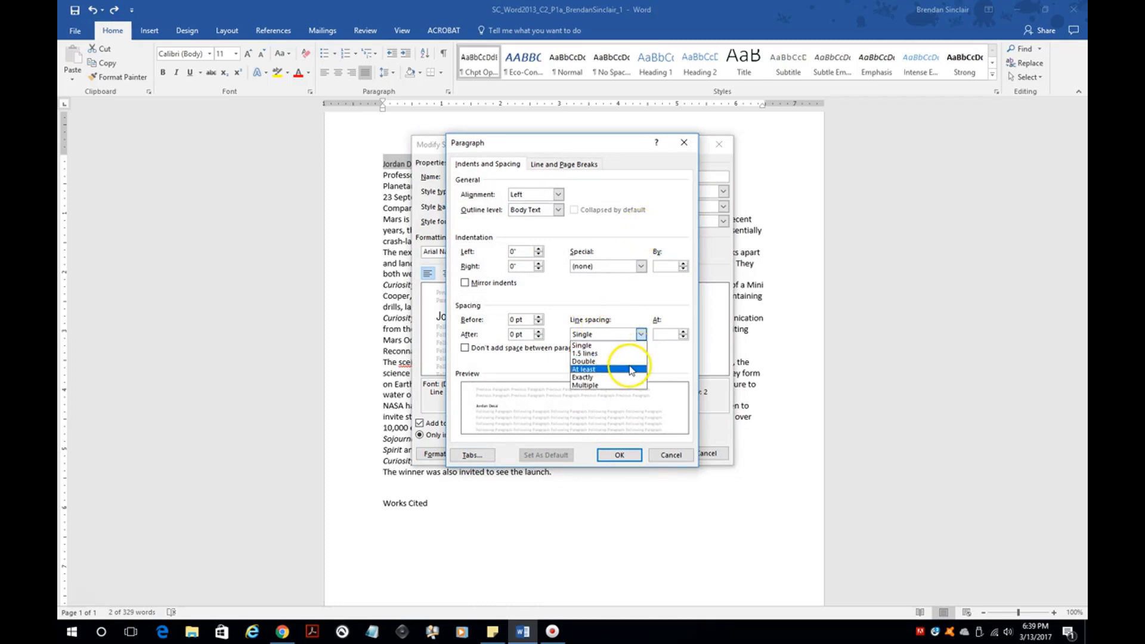
click(633, 361)
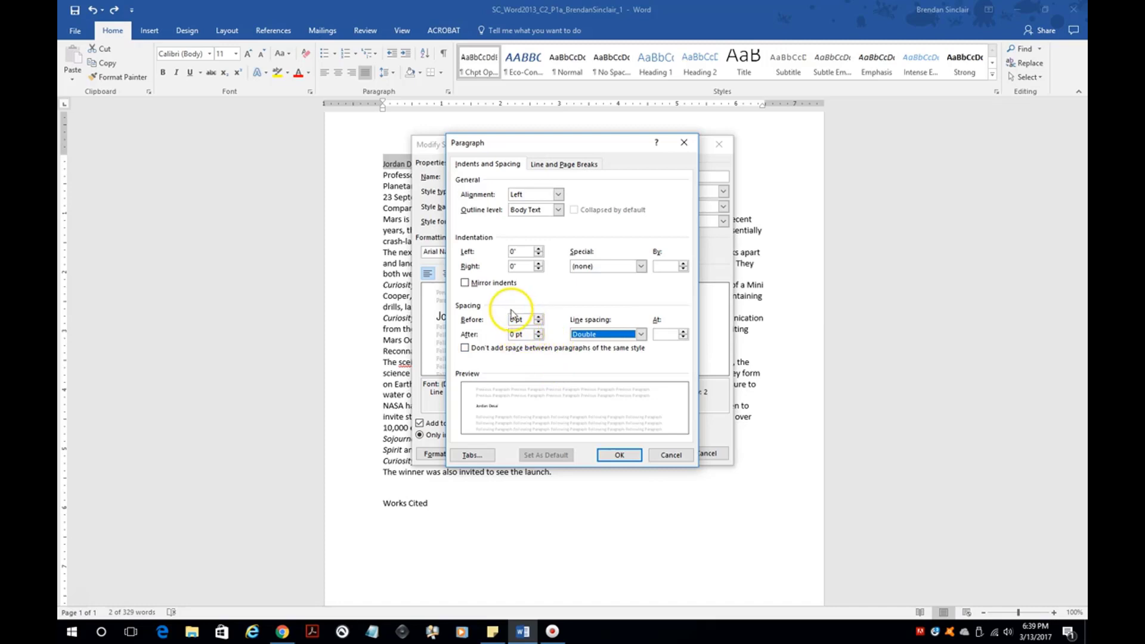
click(539, 331)
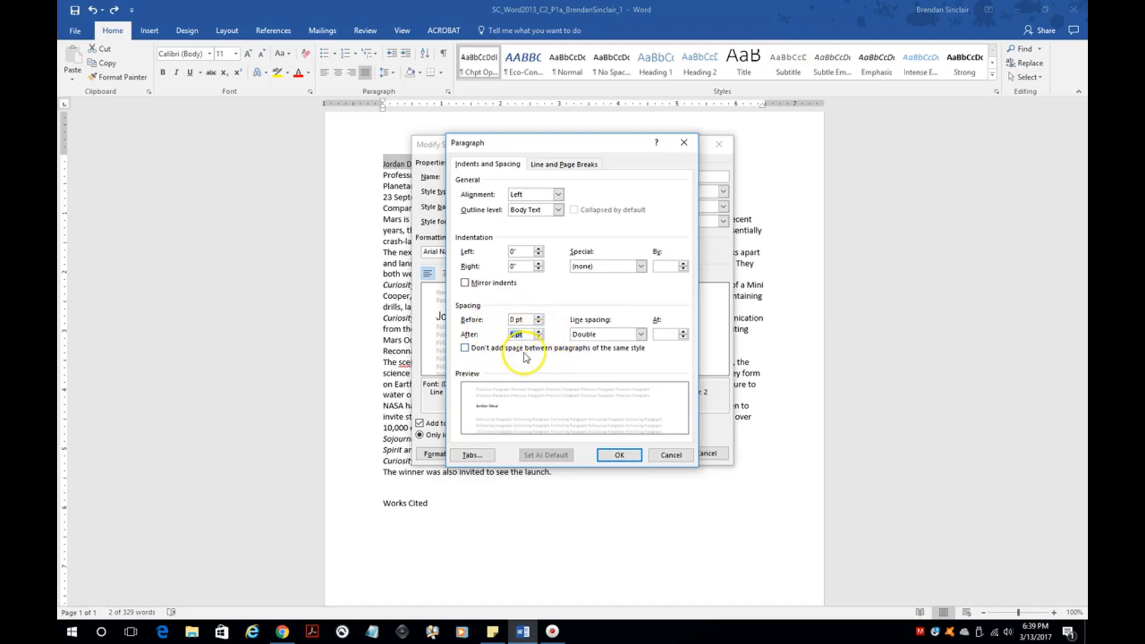
click(538, 337)
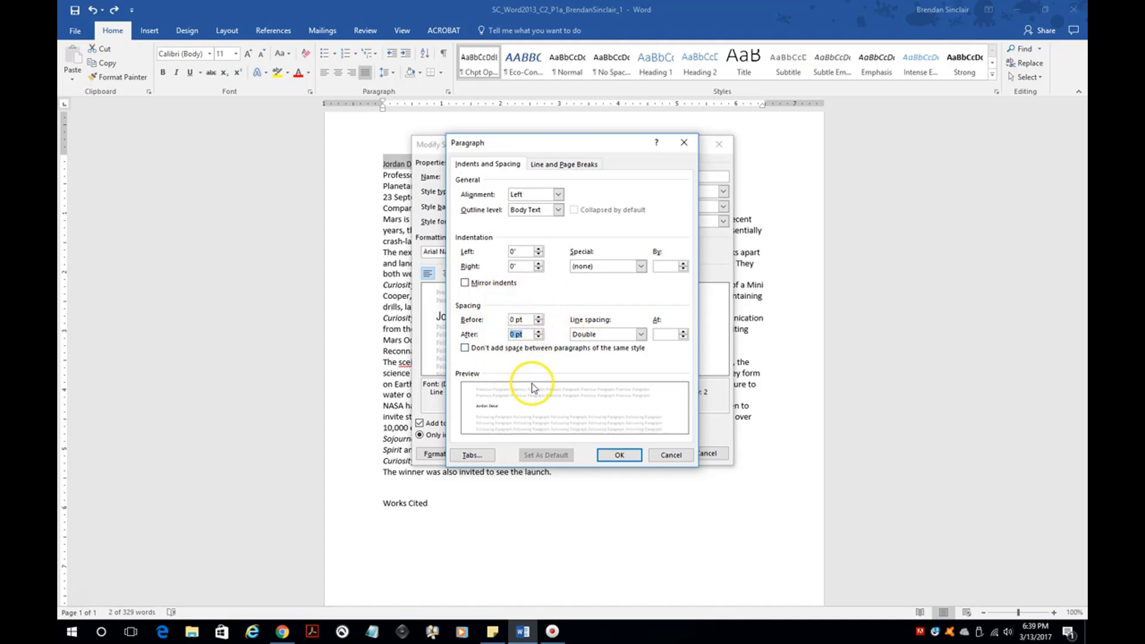
click(637, 453)
- Confirm the style changes and apply No Spacing to the four heading lines
click(655, 454)
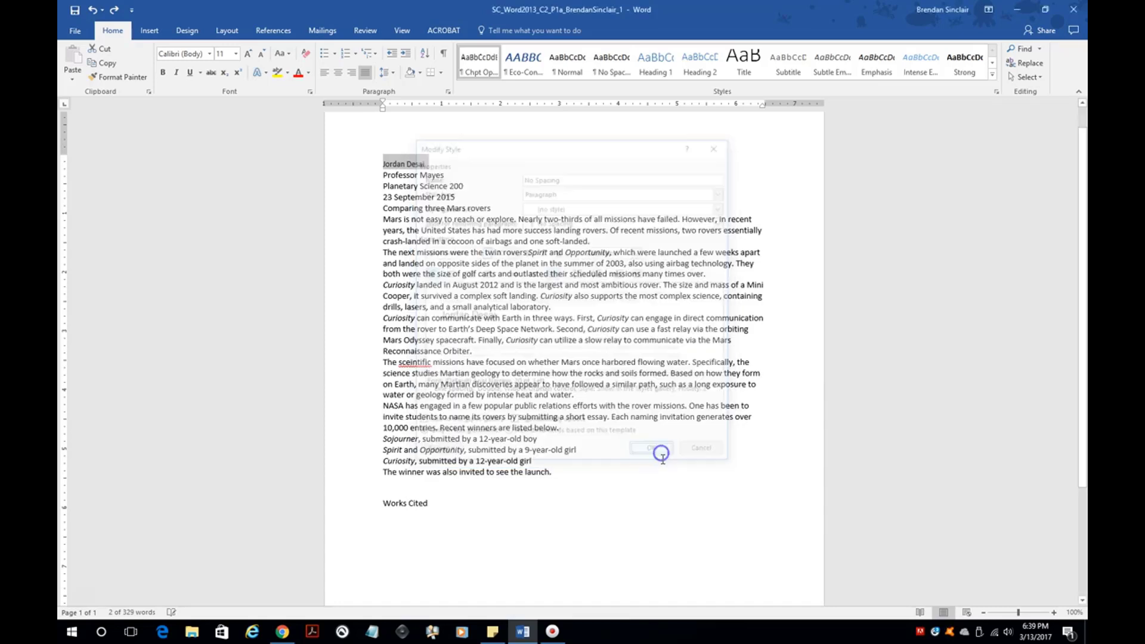
click(381, 238)
drag(380, 161, 481, 192)
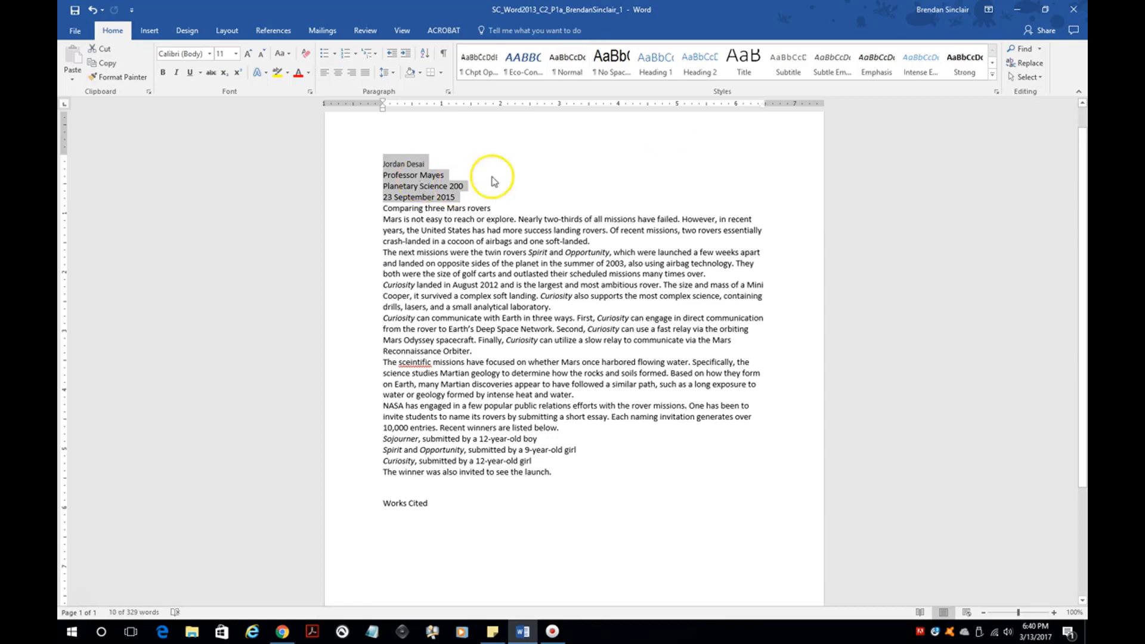
click(614, 61)
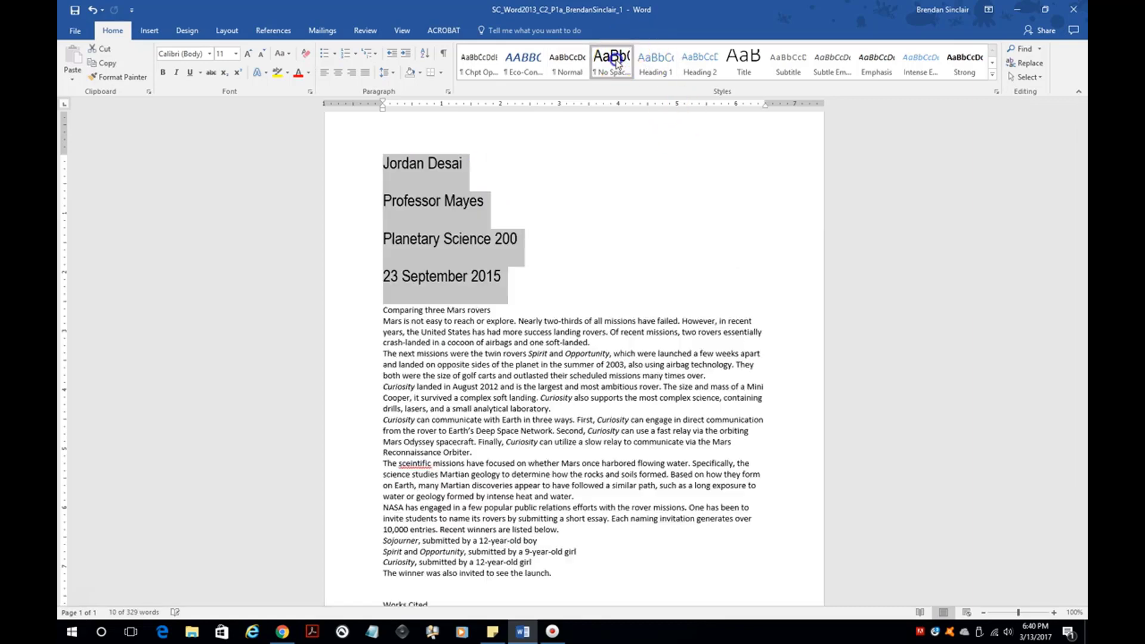
click(621, 337)
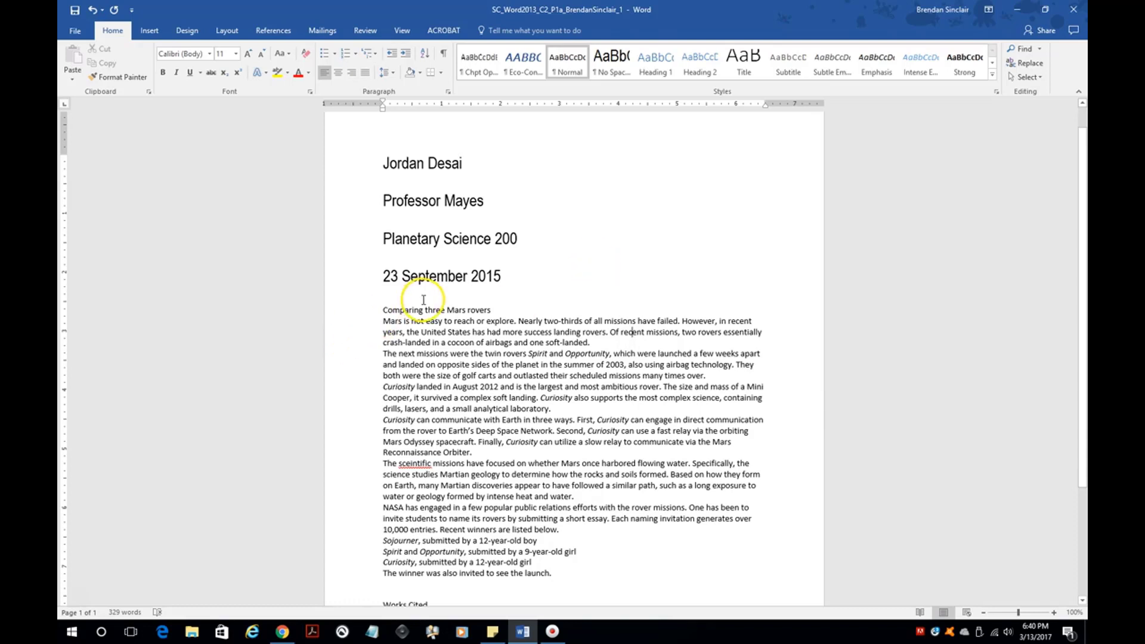
- Center the title line 'Comparing three Mars rovers'
click(515, 300)
click(423, 310)
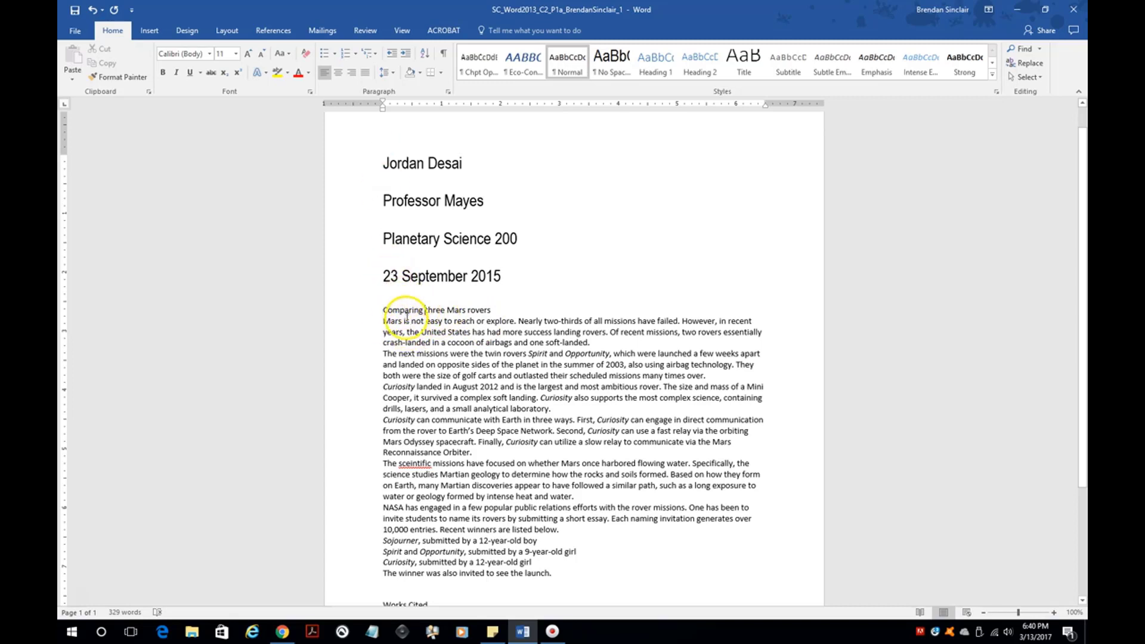
click(338, 72)
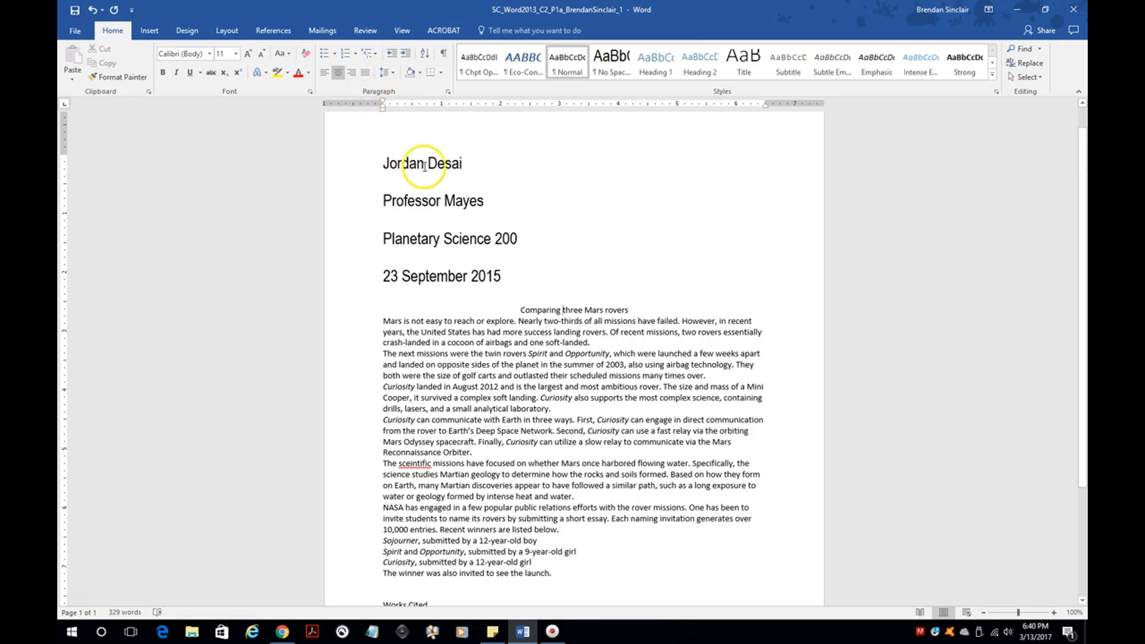
- Insert a blank header with the author's last name followed by a plain page number
double_click(514, 131)
click(699, 59)
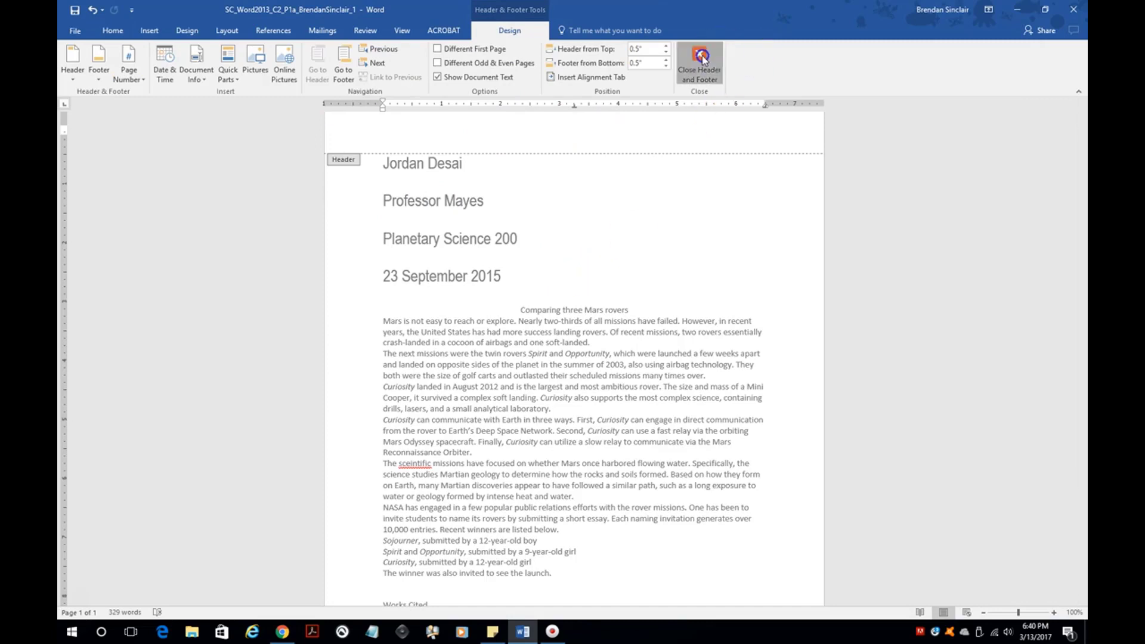
click(148, 33)
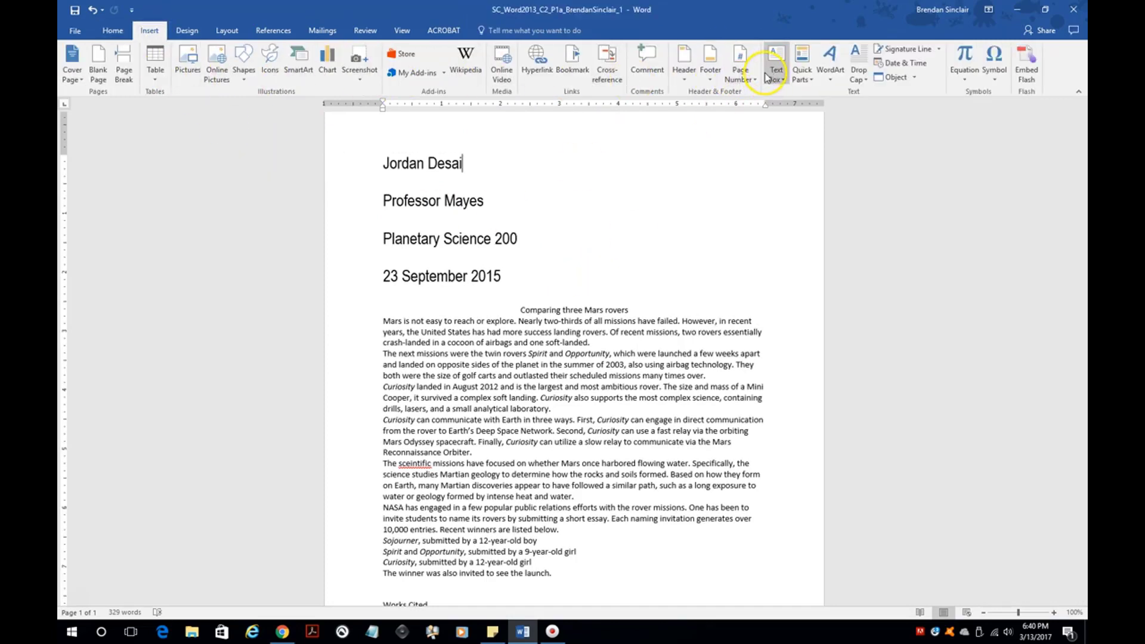
click(683, 76)
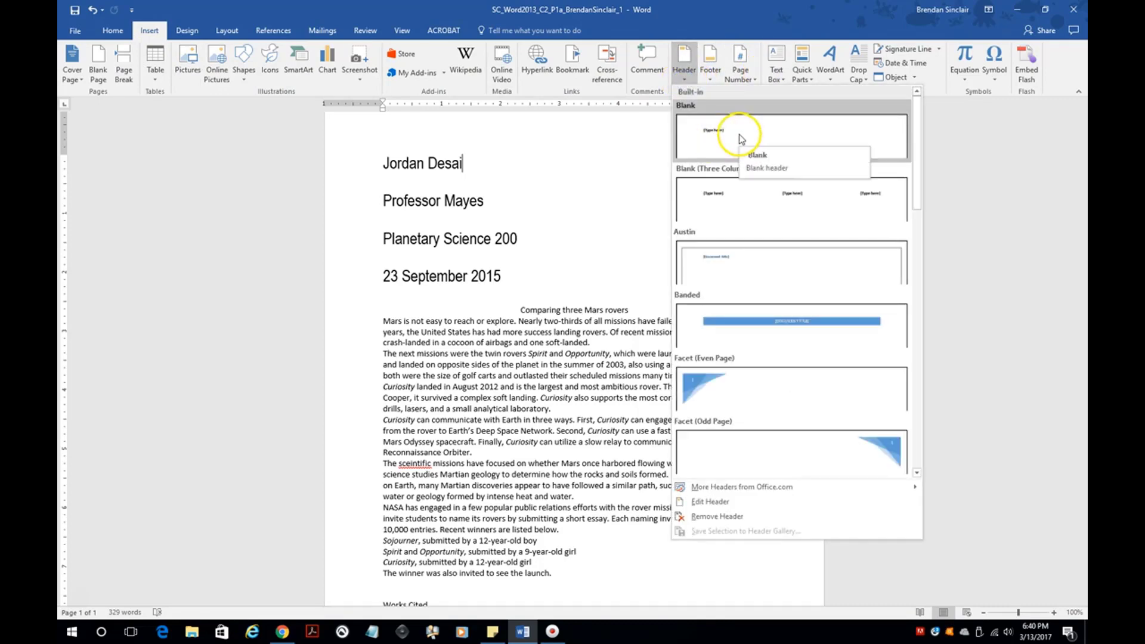
click(741, 139)
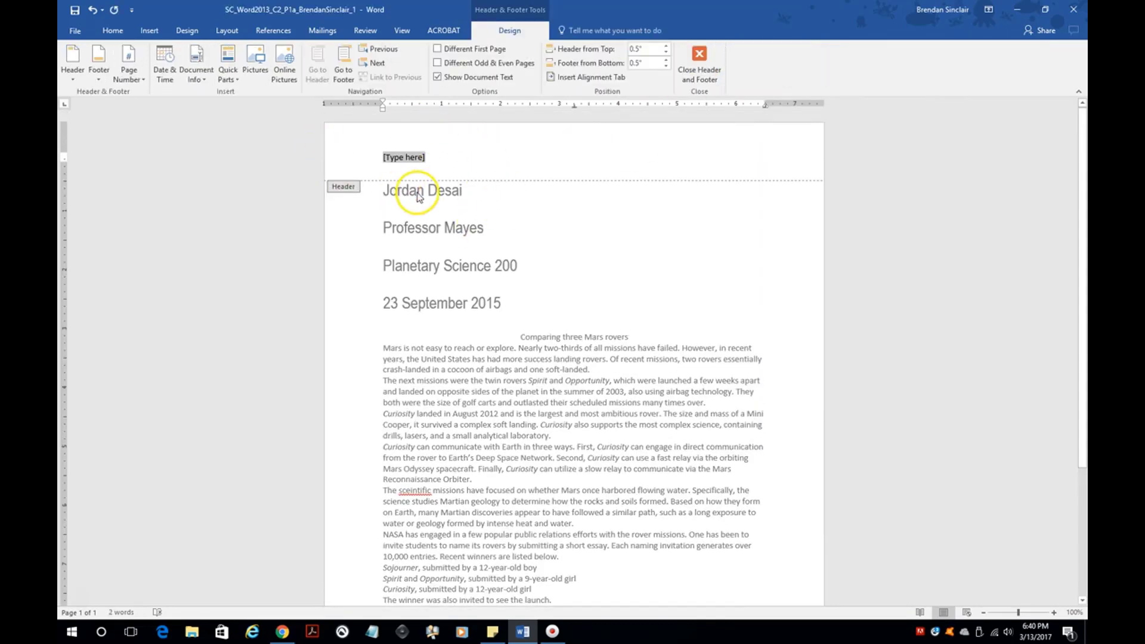
text(Sinclair)
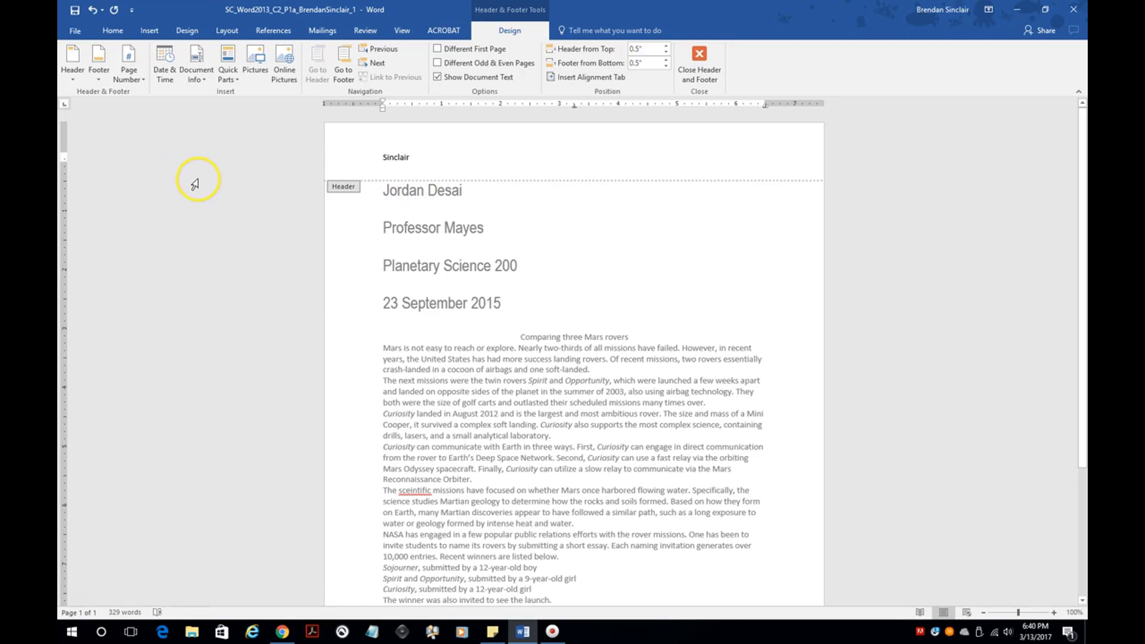
click(143, 81)
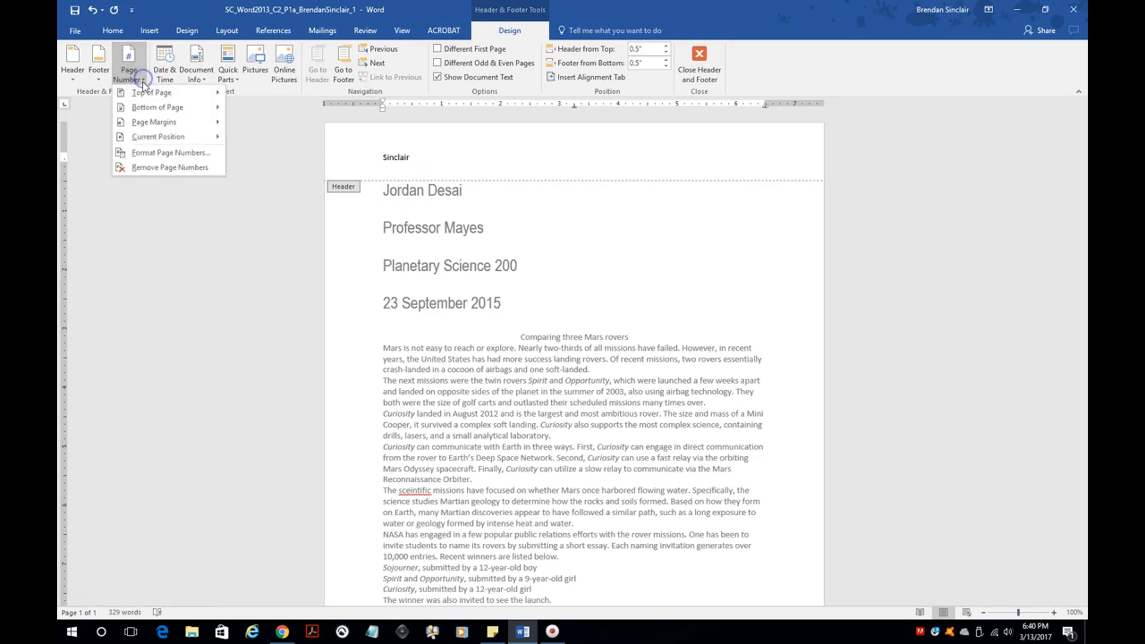
mouse_move(192, 140)
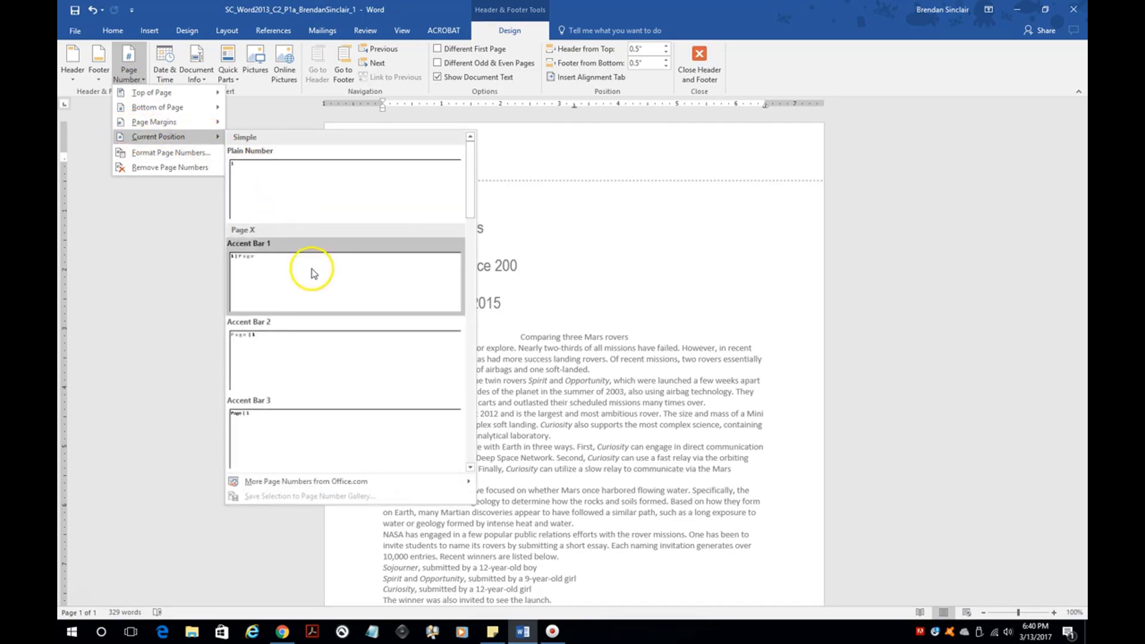
click(349, 205)
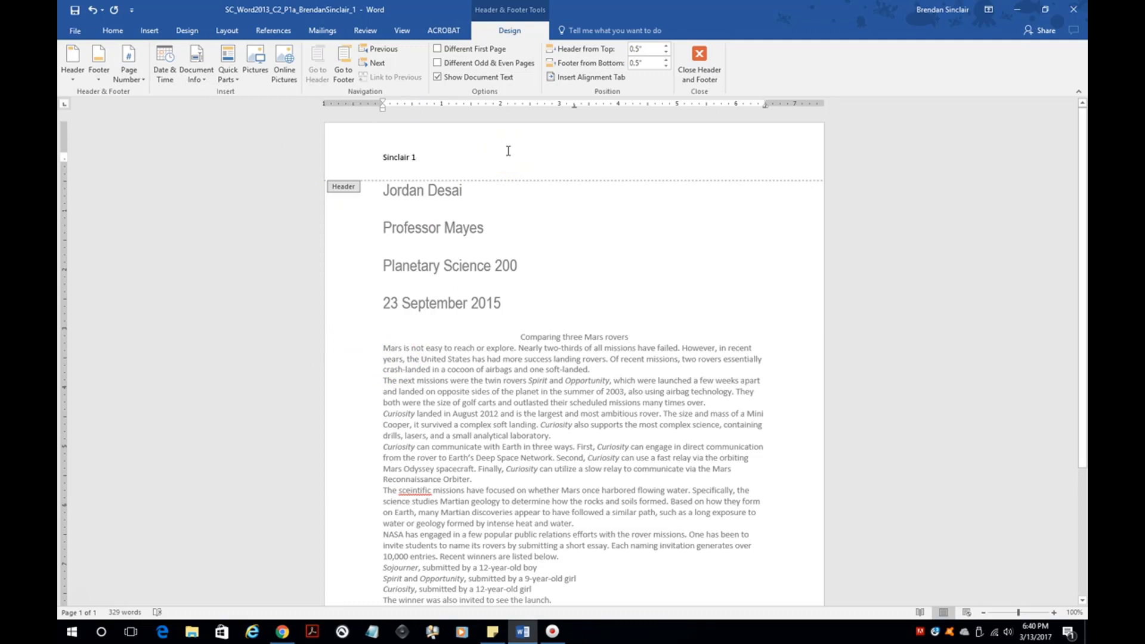
- Right-align the header, close it, and select the 23 September 2015 date line
click(113, 30)
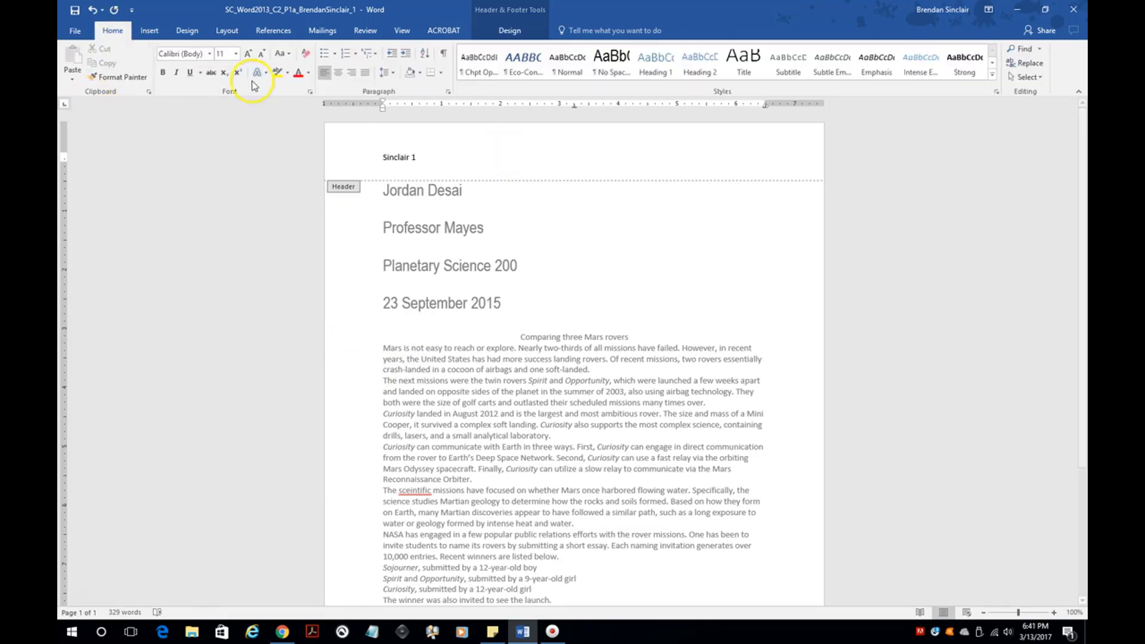
click(337, 73)
click(348, 73)
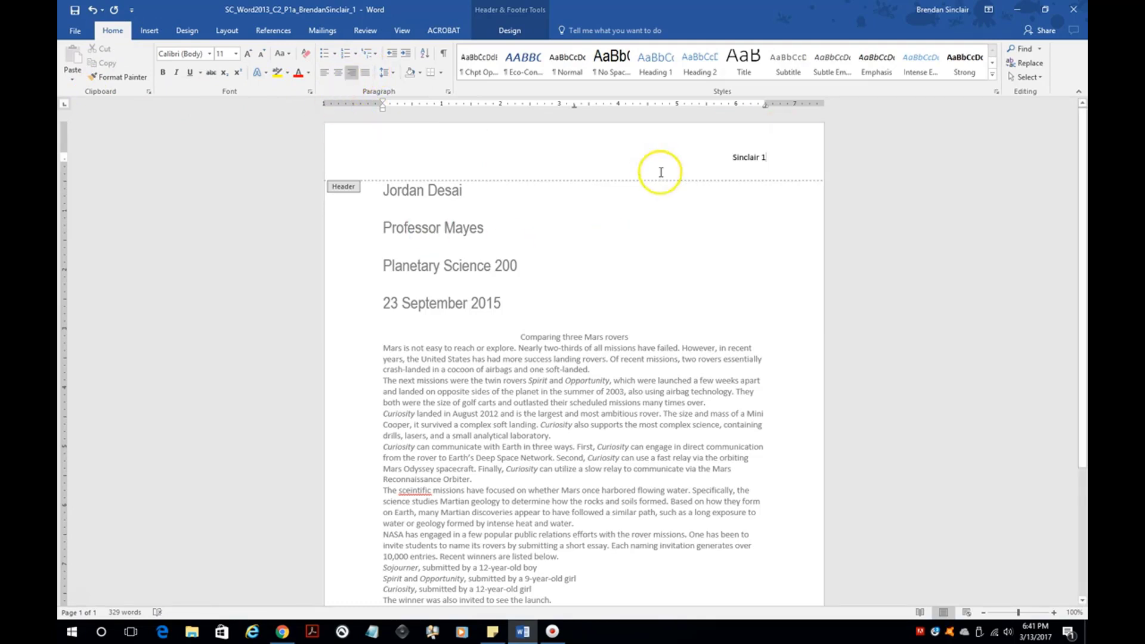
click(613, 299)
double_click(612, 310)
triple_click(613, 312)
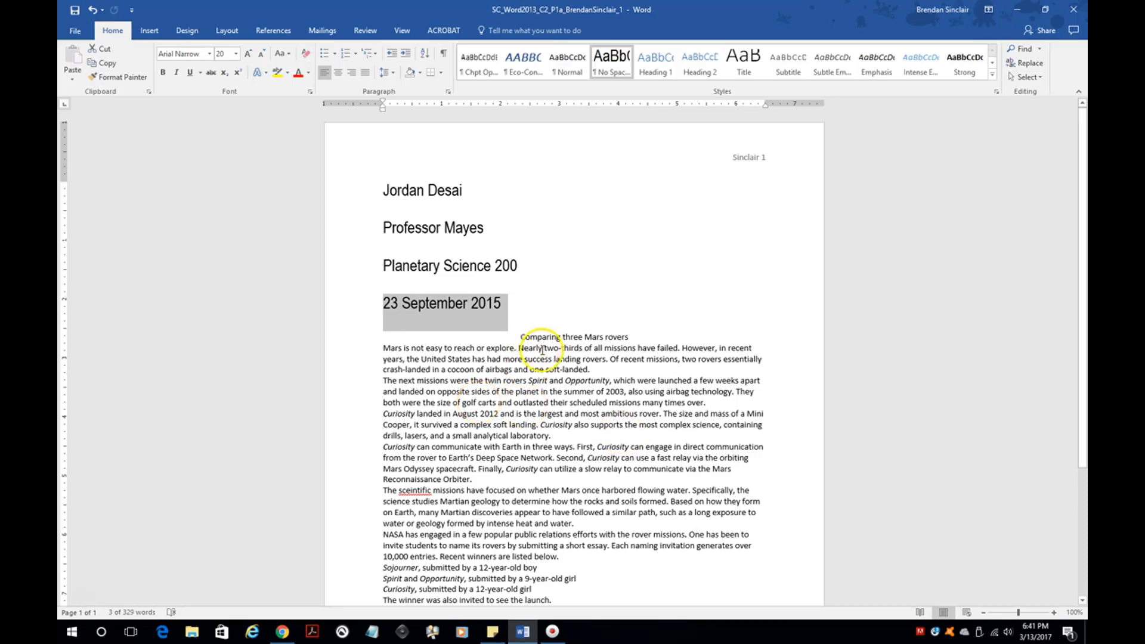
- Swap 'success' in the first paragraph for the thesaurus synonym 'victory'
double_click(528, 360)
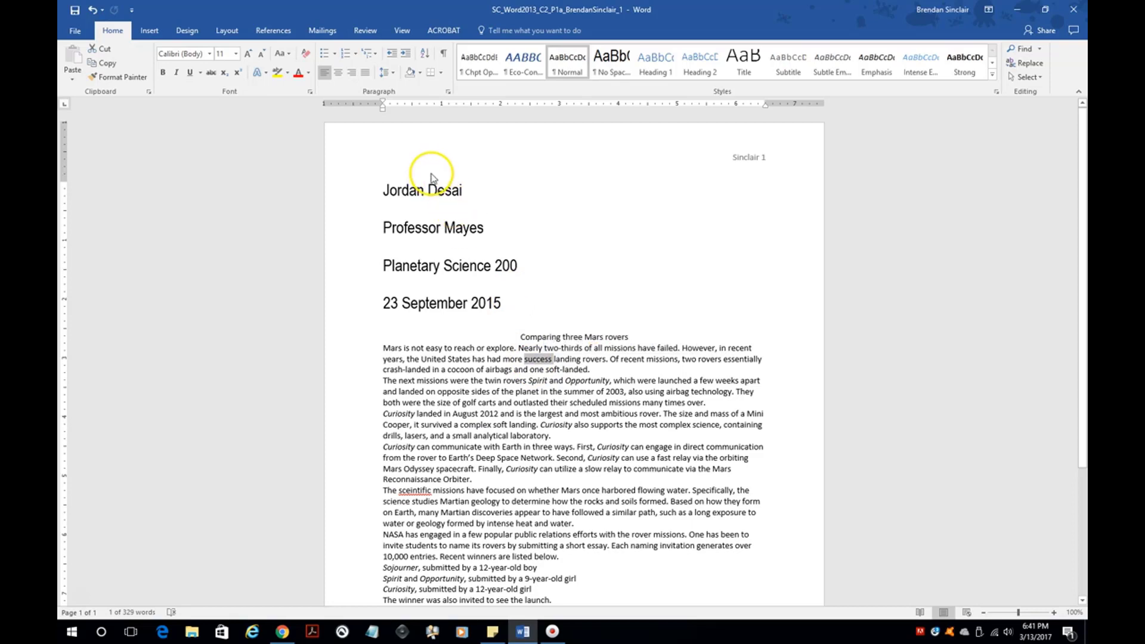
click(365, 31)
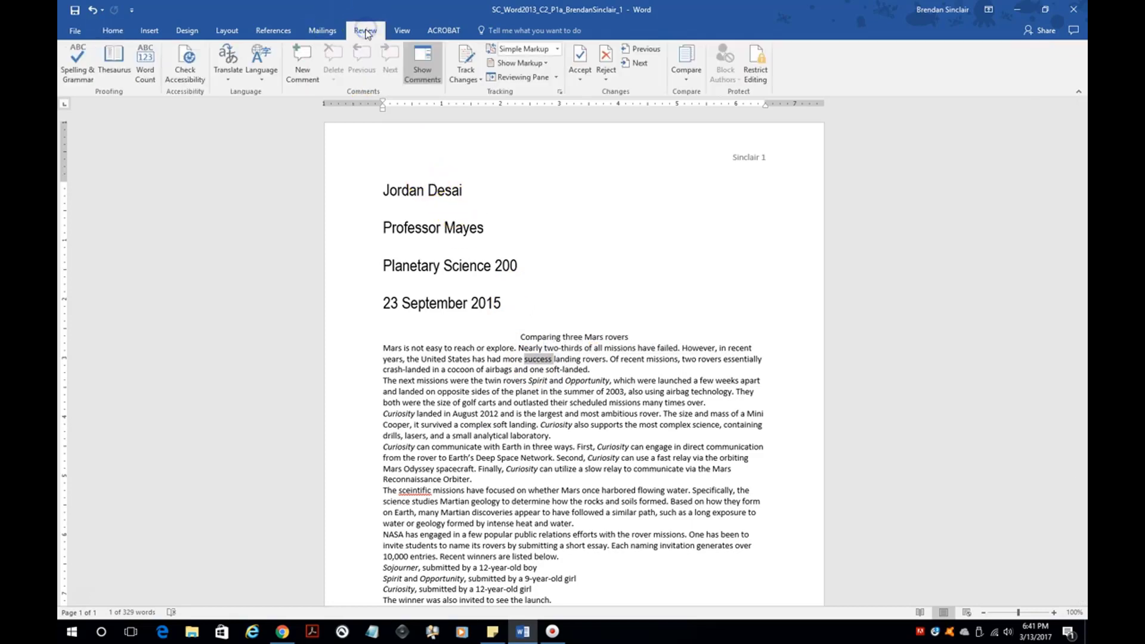
click(122, 81)
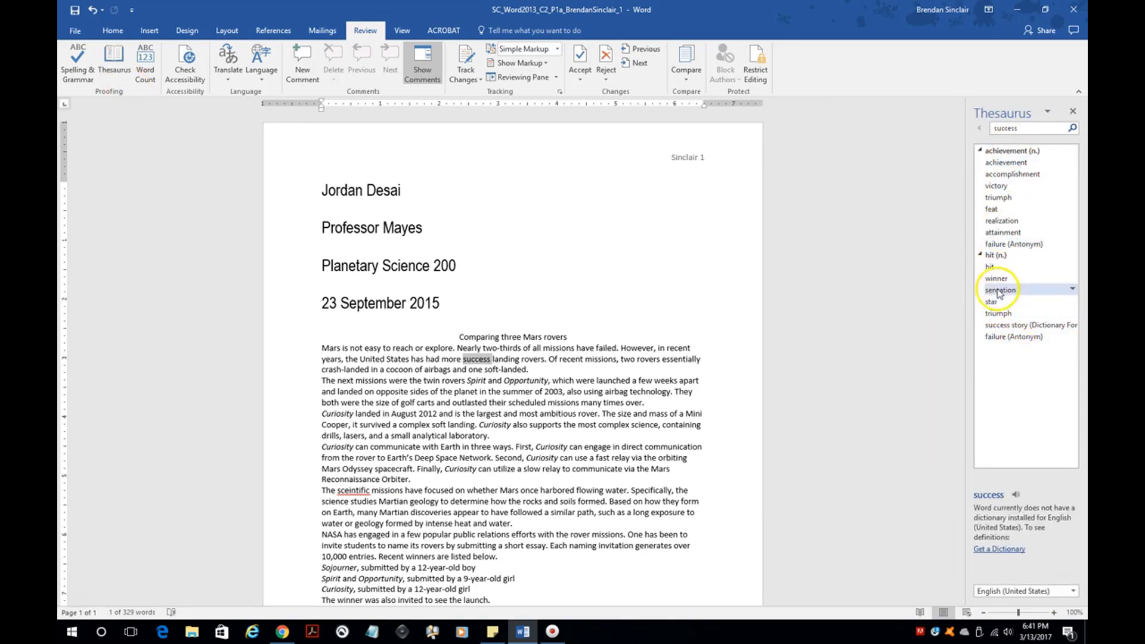
click(1074, 186)
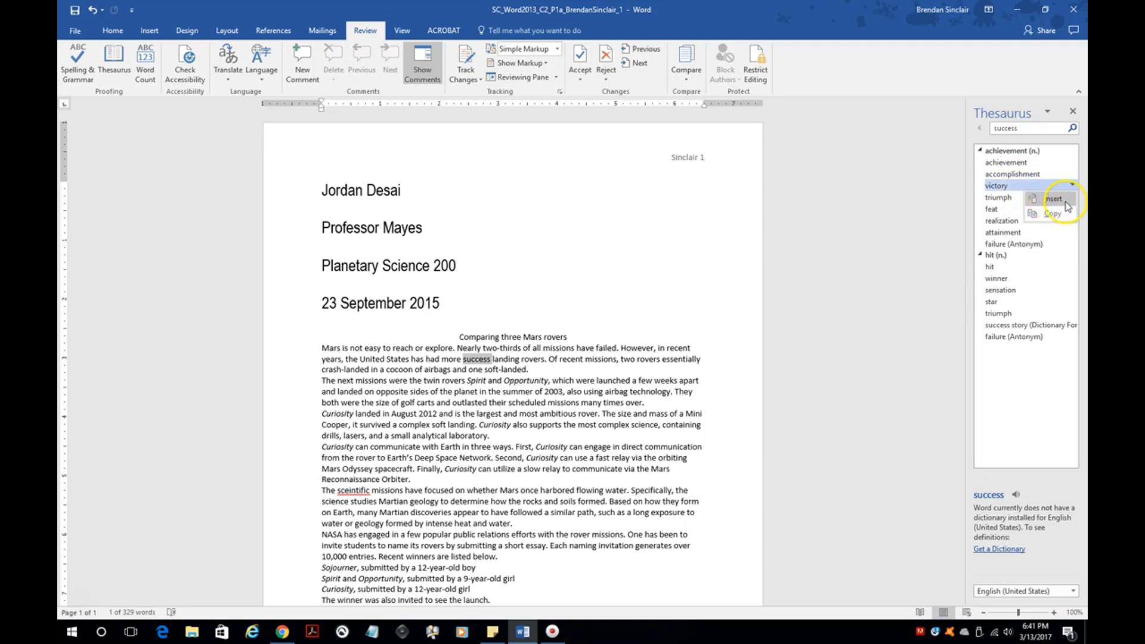
click(1065, 202)
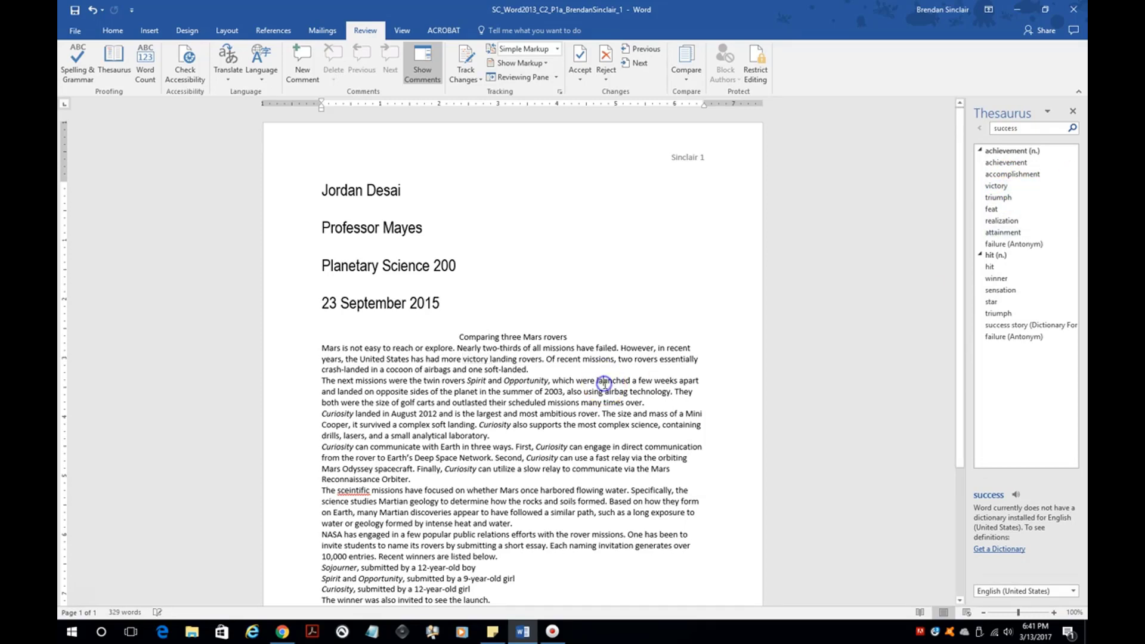
click(1073, 110)
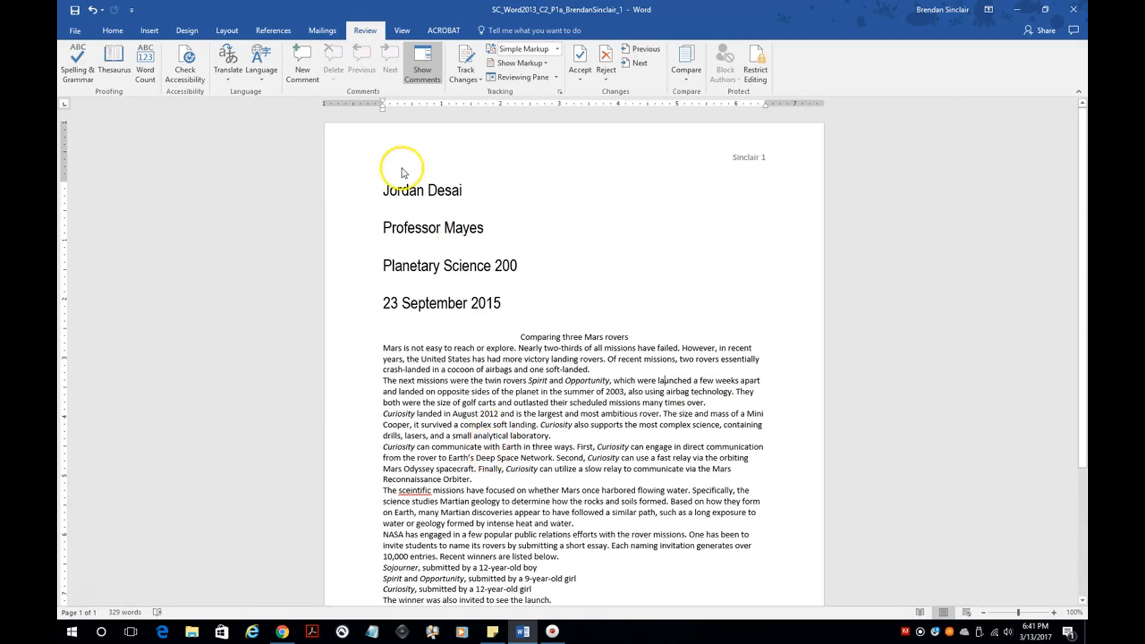
- Run the spelling check, changing 'sceintific' to 'scientific', and dismiss the completion message
click(88, 82)
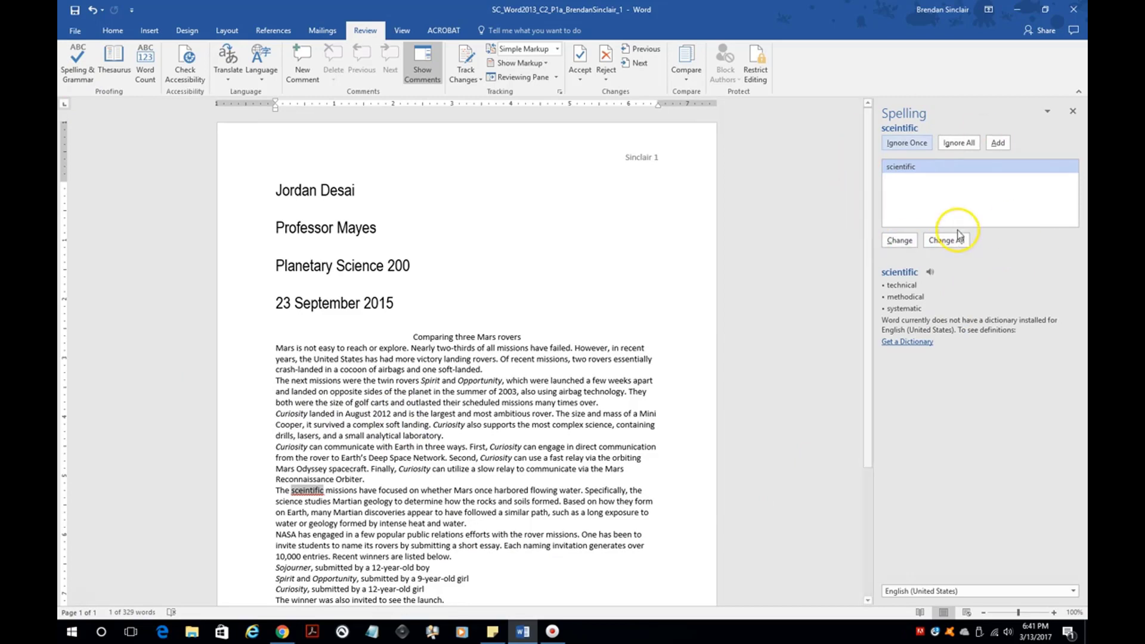
click(905, 243)
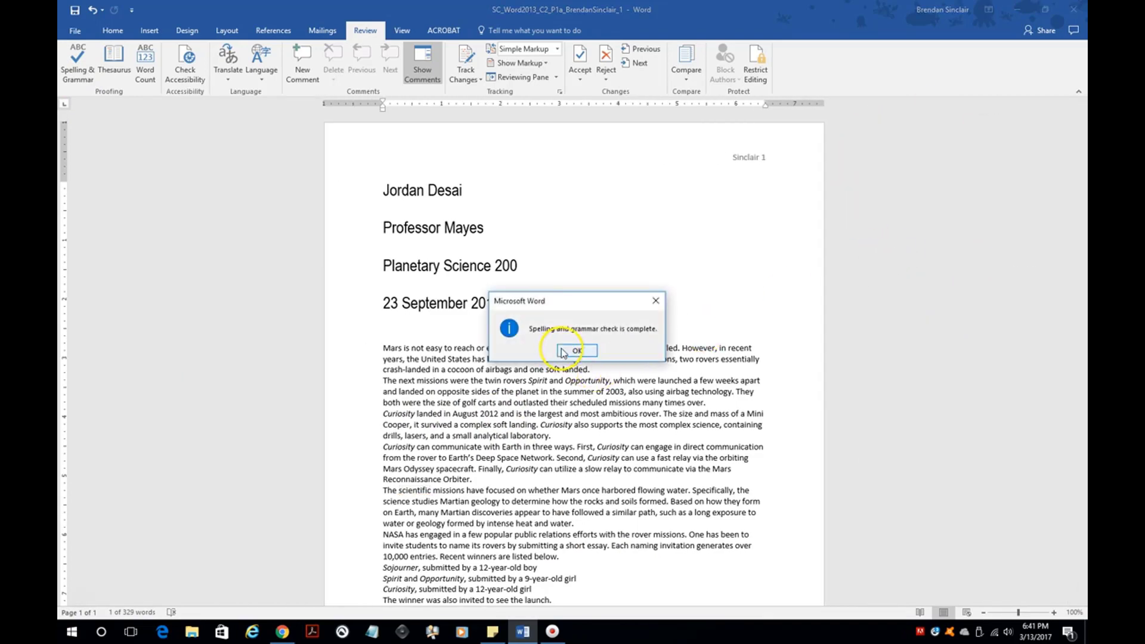
click(575, 350)
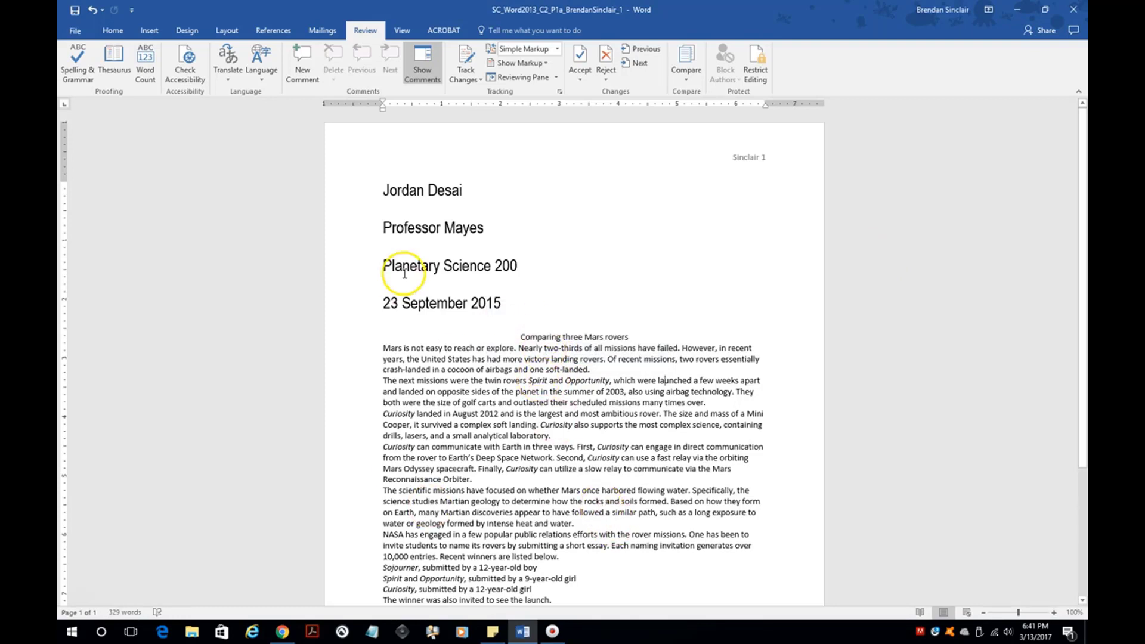
- Use Find and Replace to change all occurrences of 'Mars' to 'planet'
click(103, 34)
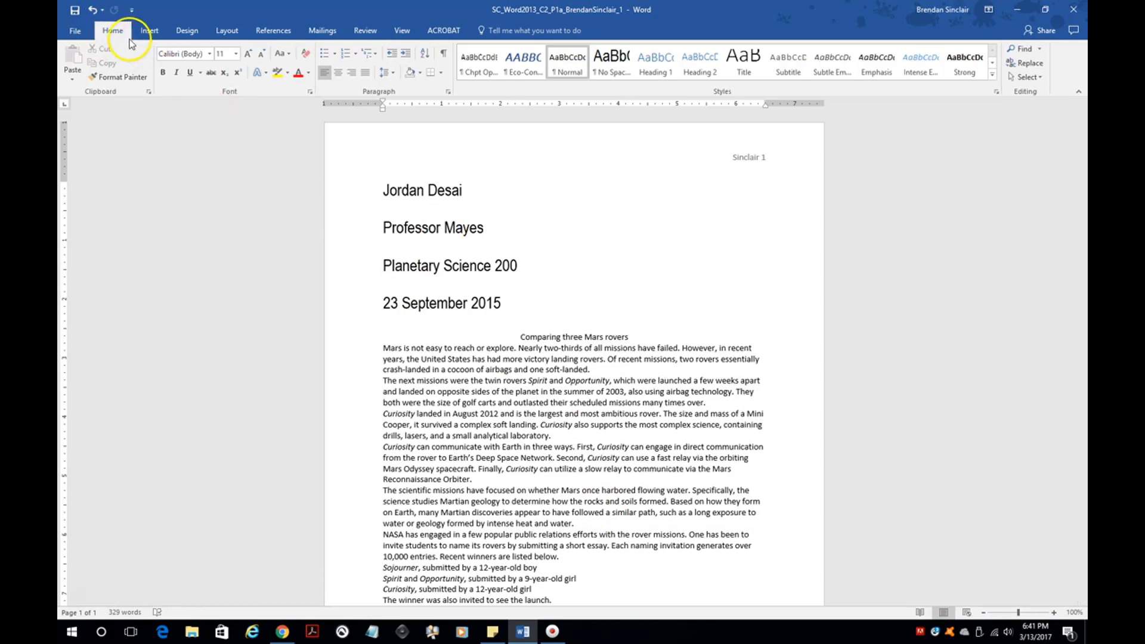
click(1030, 64)
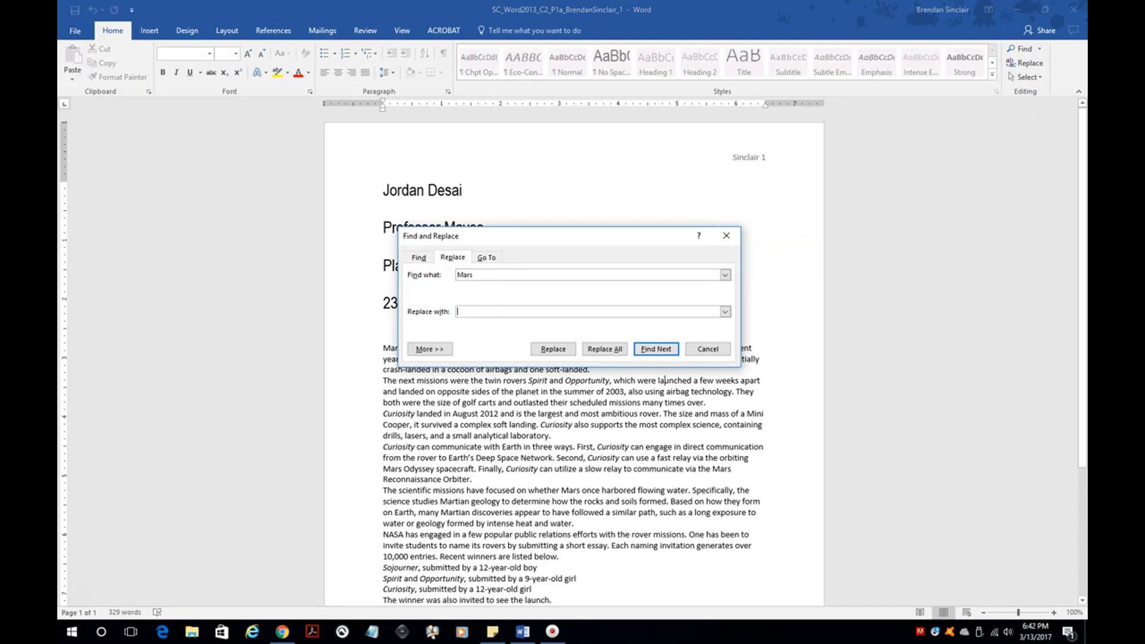
text(planet)
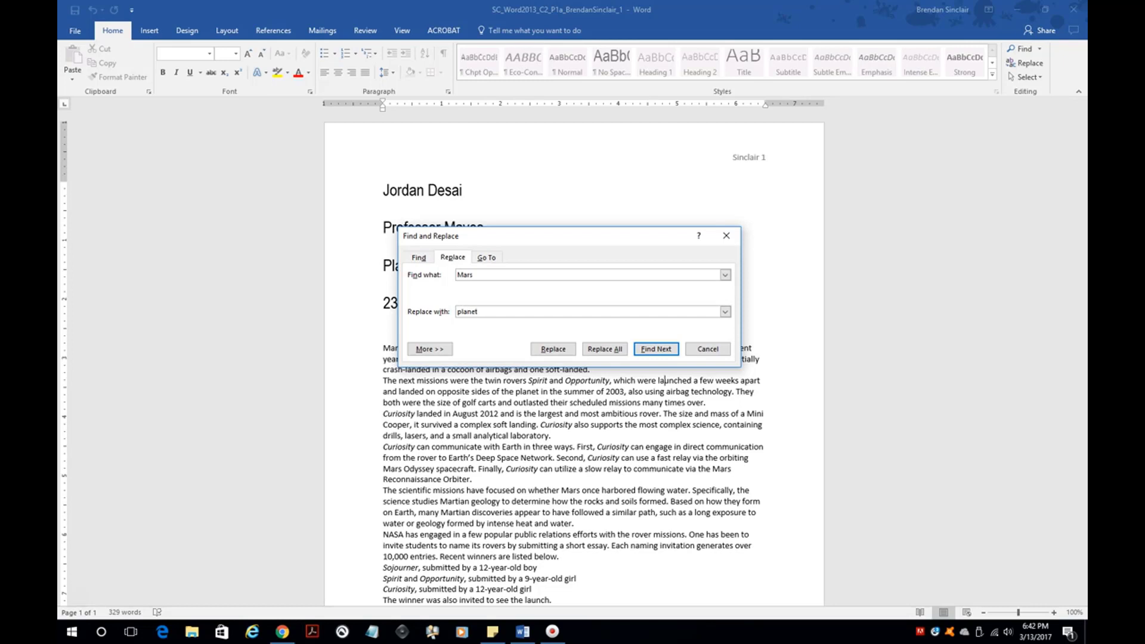
click(552, 349)
click(553, 351)
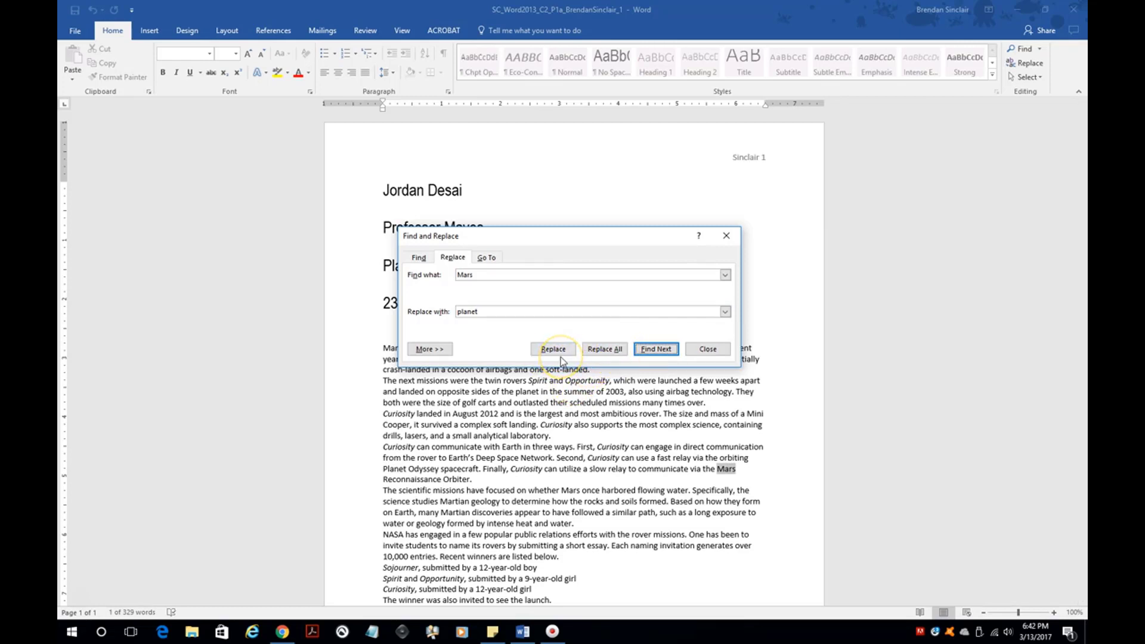
click(604, 350)
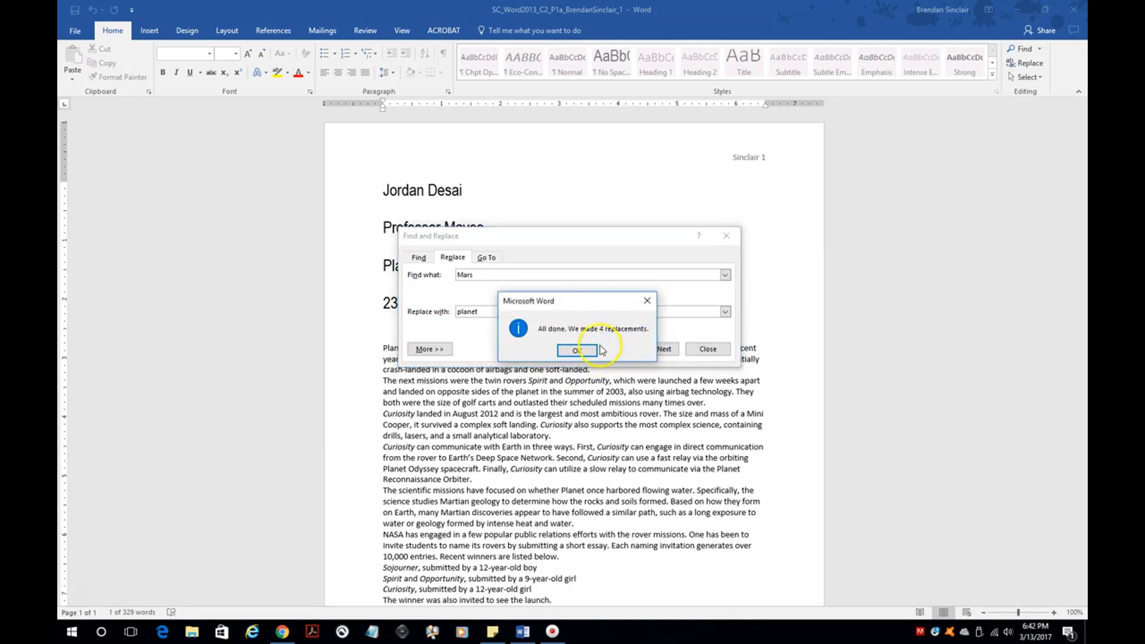
click(587, 351)
click(706, 355)
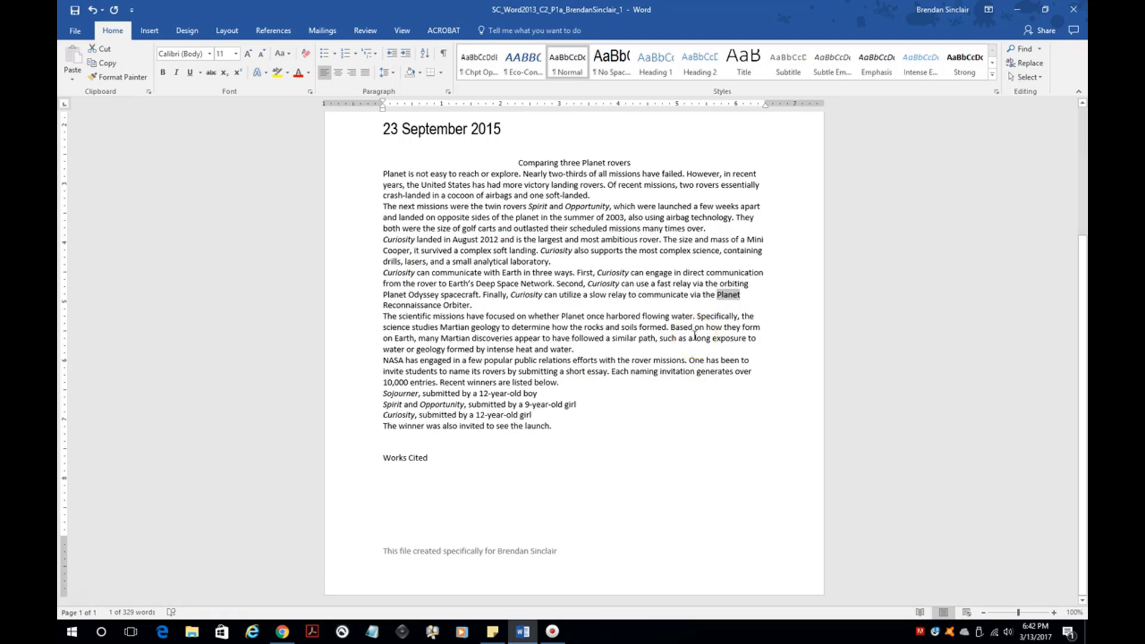
- Give the body paragraphs from 'Planet is not easy' a 0.7-inch first-line indent
scroll(483, 261, up, 2)
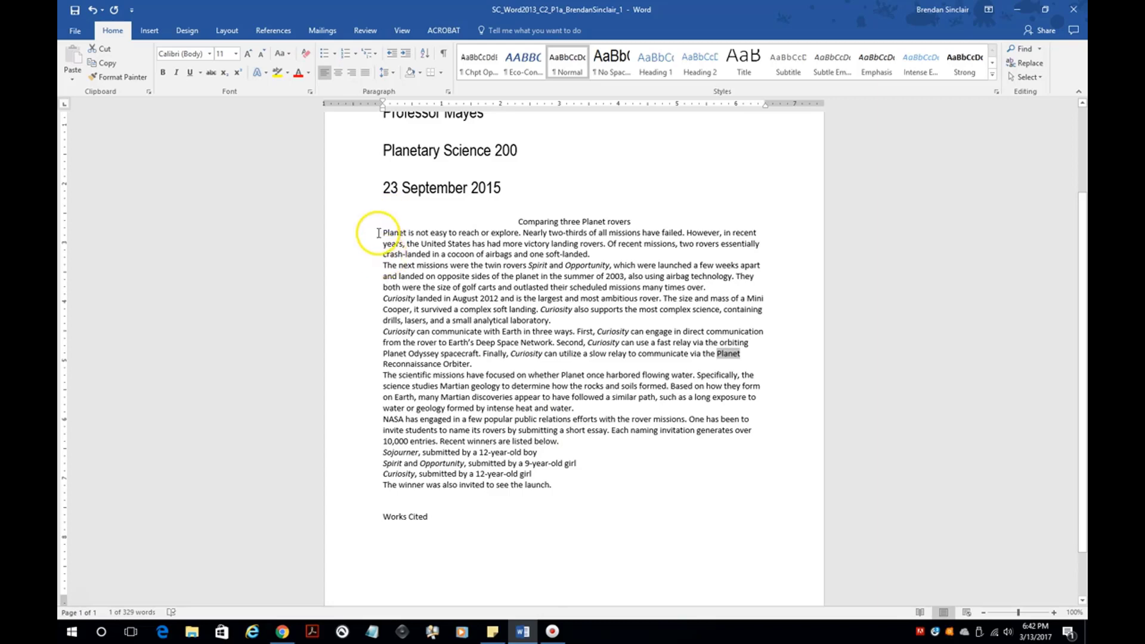
drag(383, 232, 575, 441)
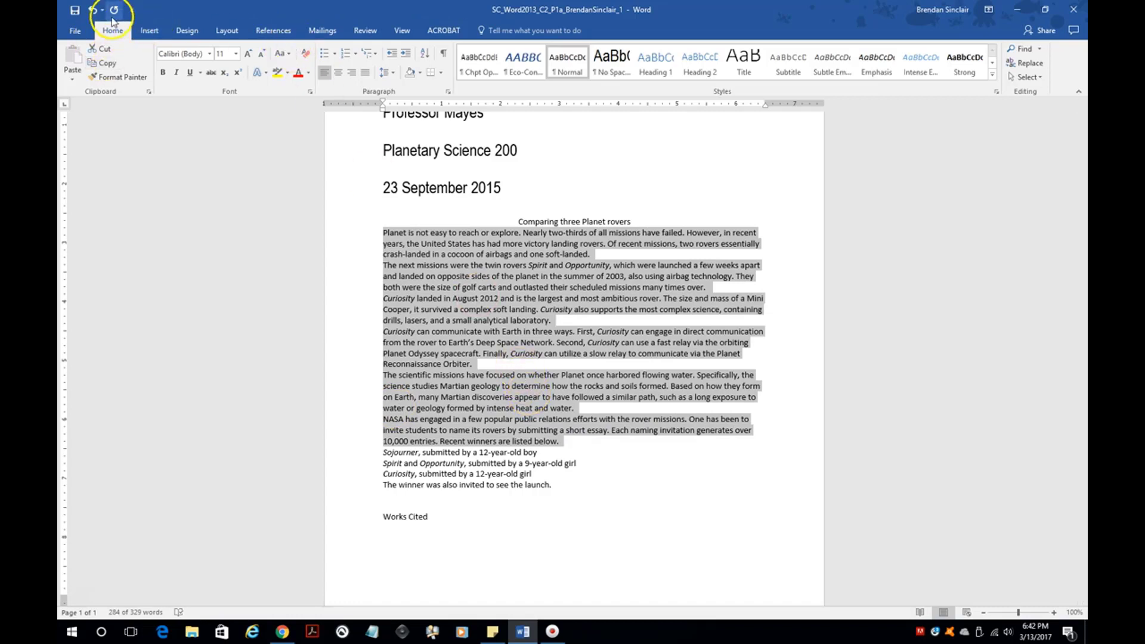
click(449, 93)
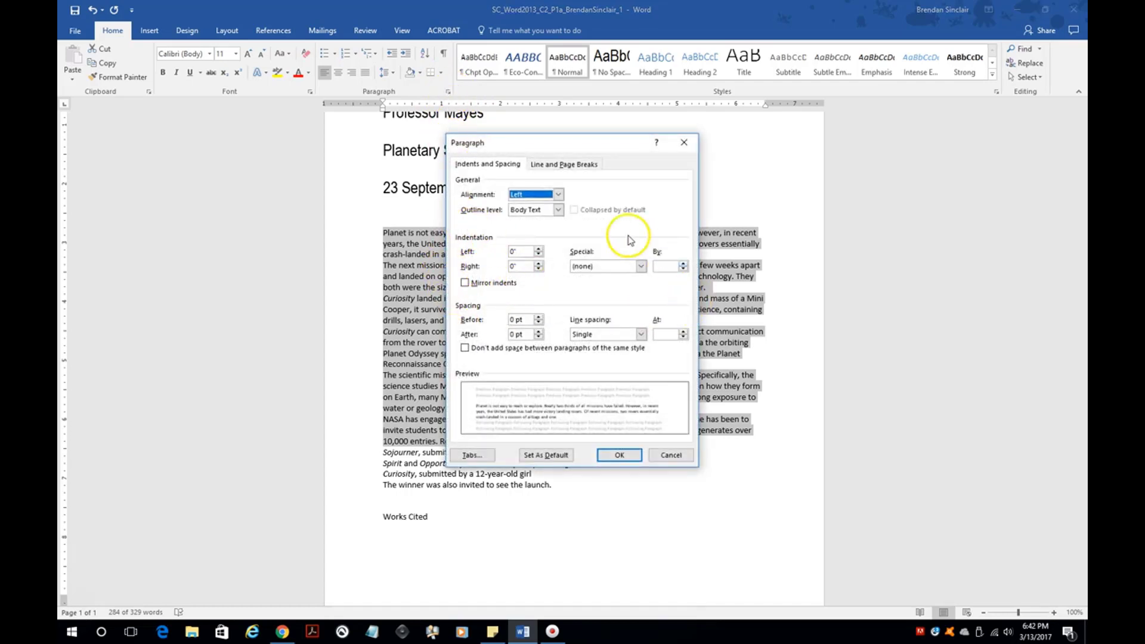
click(628, 267)
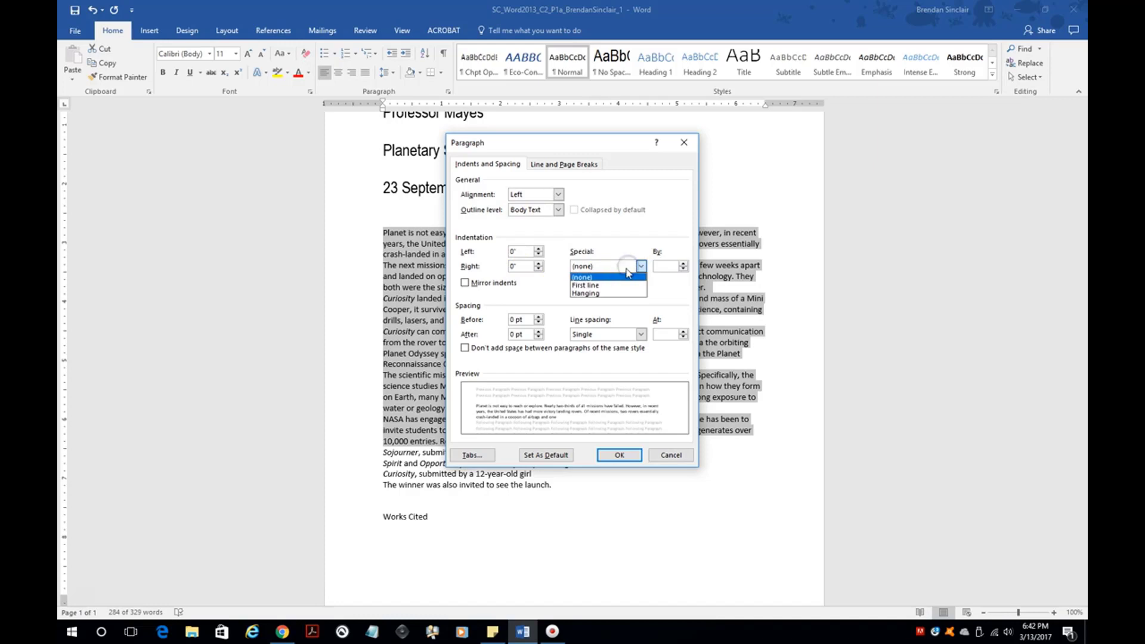
click(608, 286)
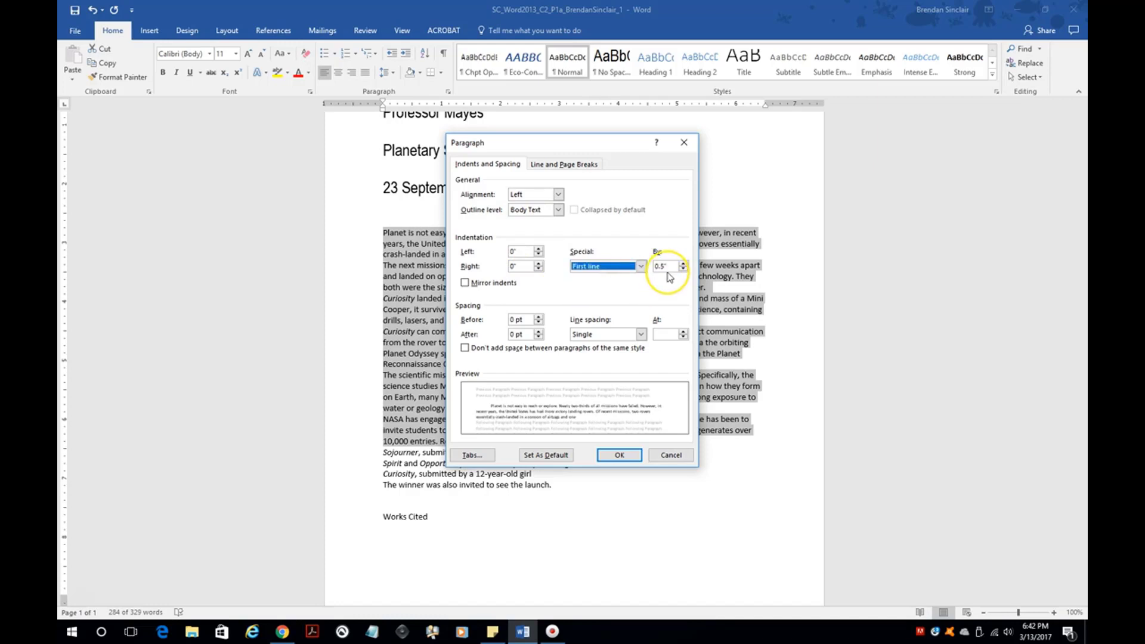
click(683, 263)
click(683, 263)
click(619, 454)
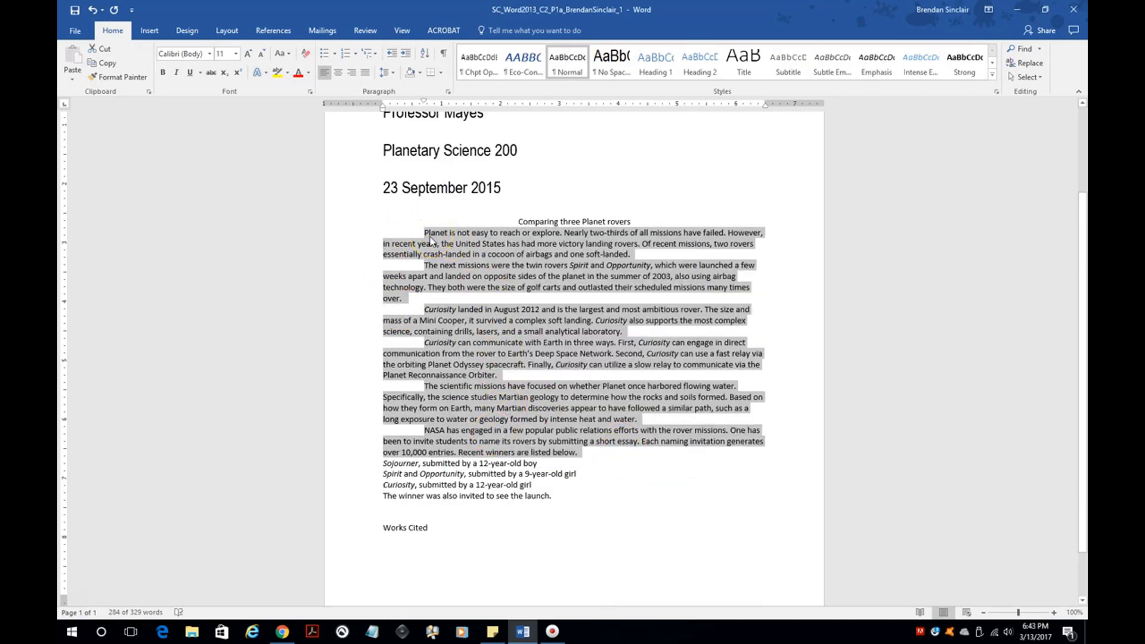
- Cut the scientific missions paragraph and paste it before 'Planet is not easy'
click(448, 297)
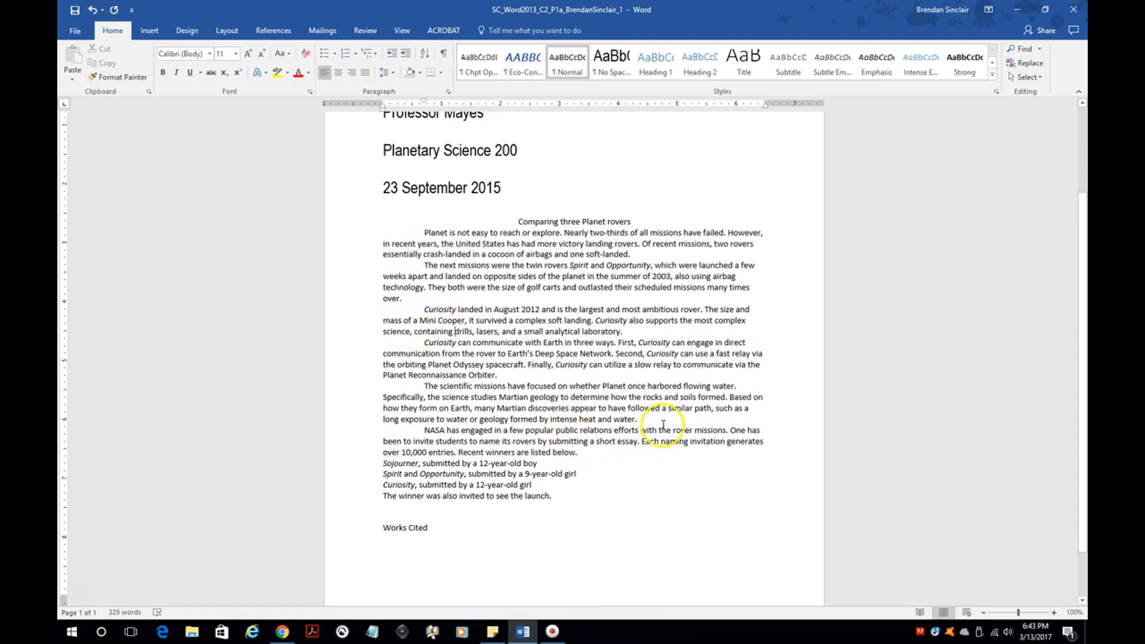
drag(636, 419, 424, 385)
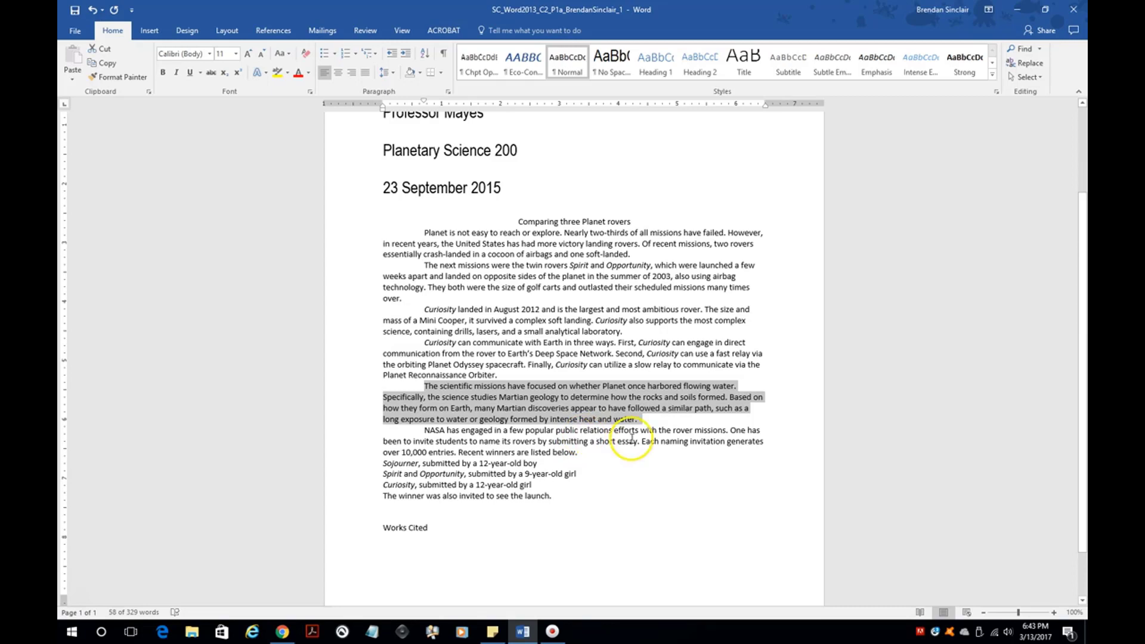
click(108, 54)
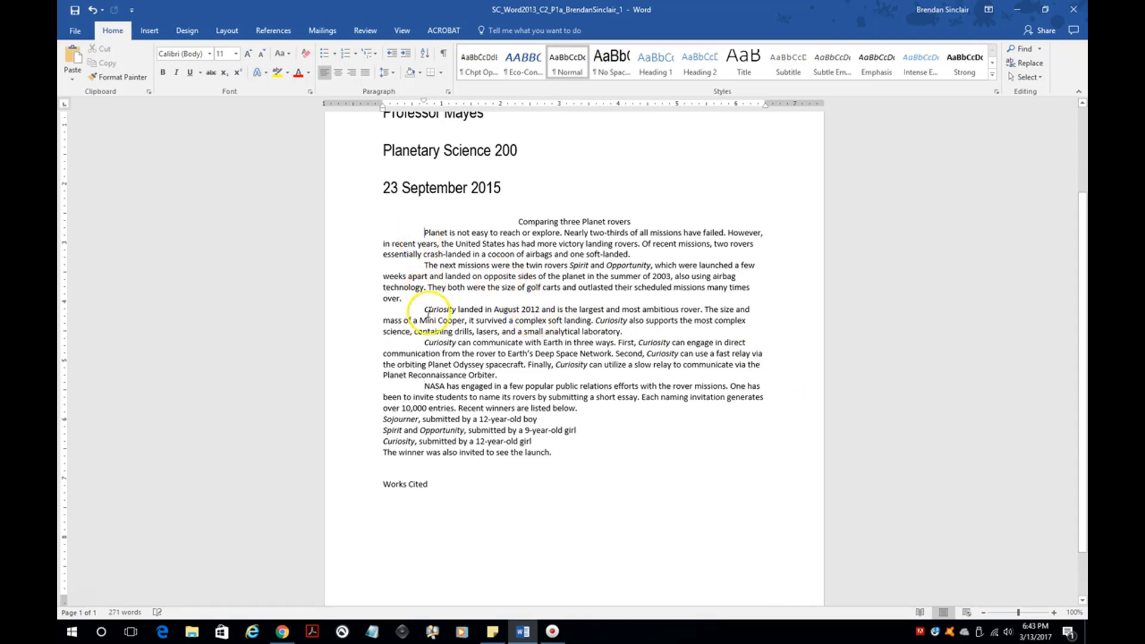
click(421, 229)
click(73, 60)
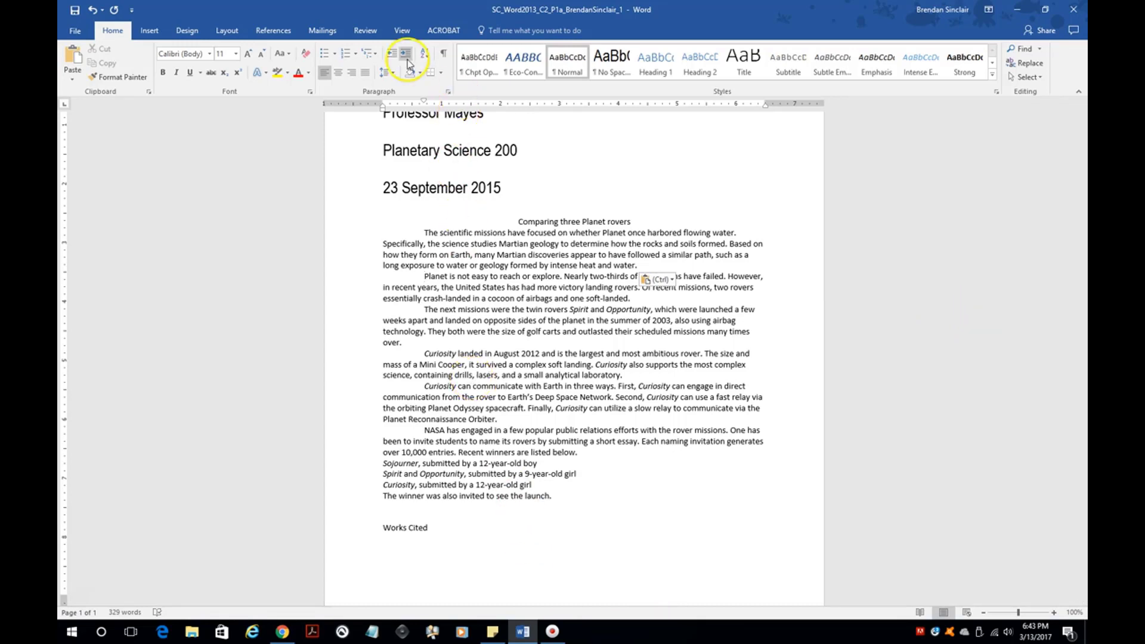
- Switch the citation style from APA to MLA and place the cursor after 'soft-landed.'
click(276, 33)
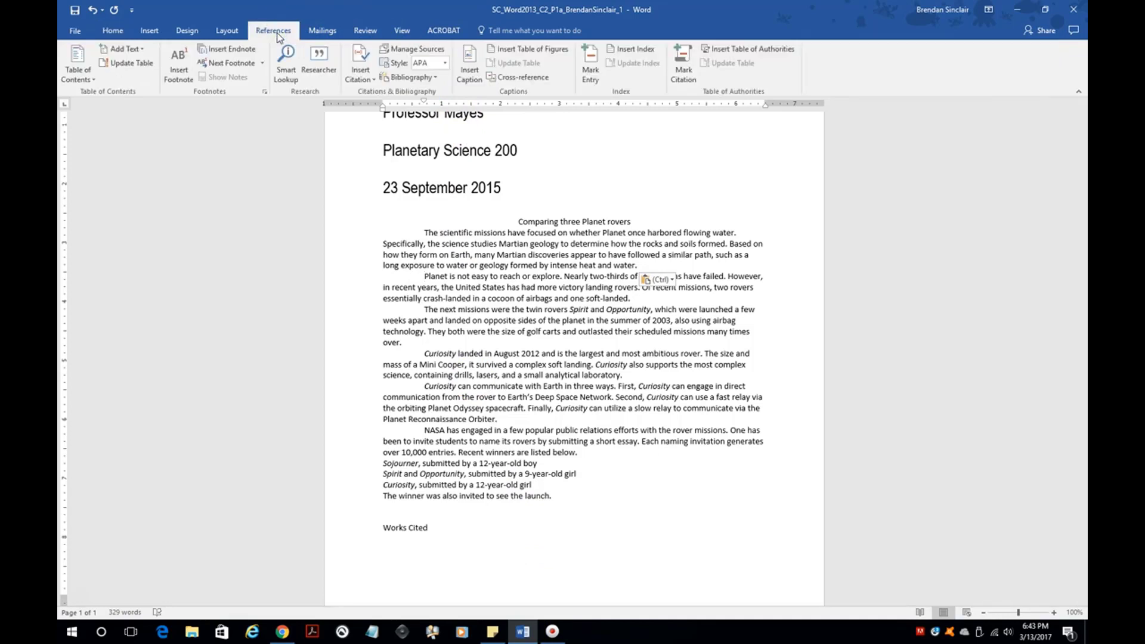
click(446, 63)
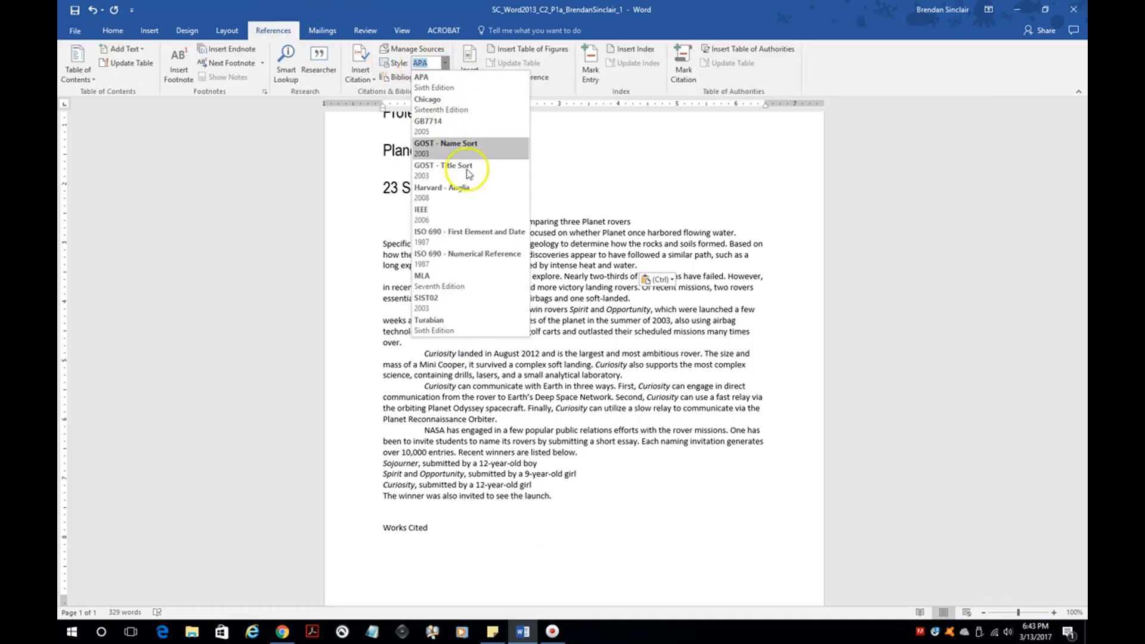
click(446, 282)
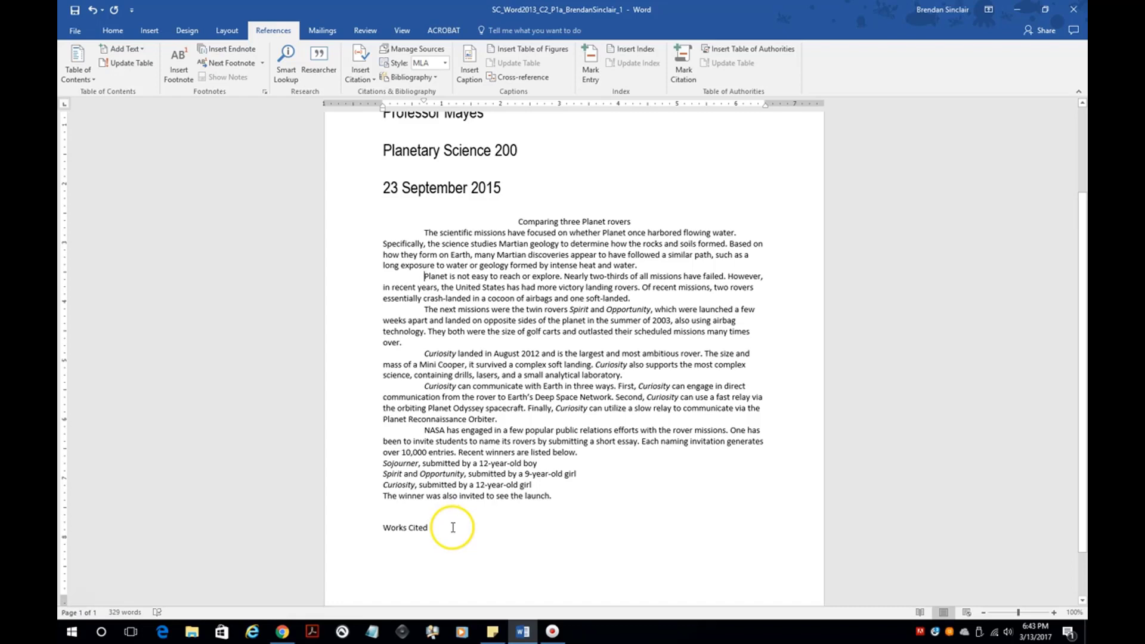
click(628, 299)
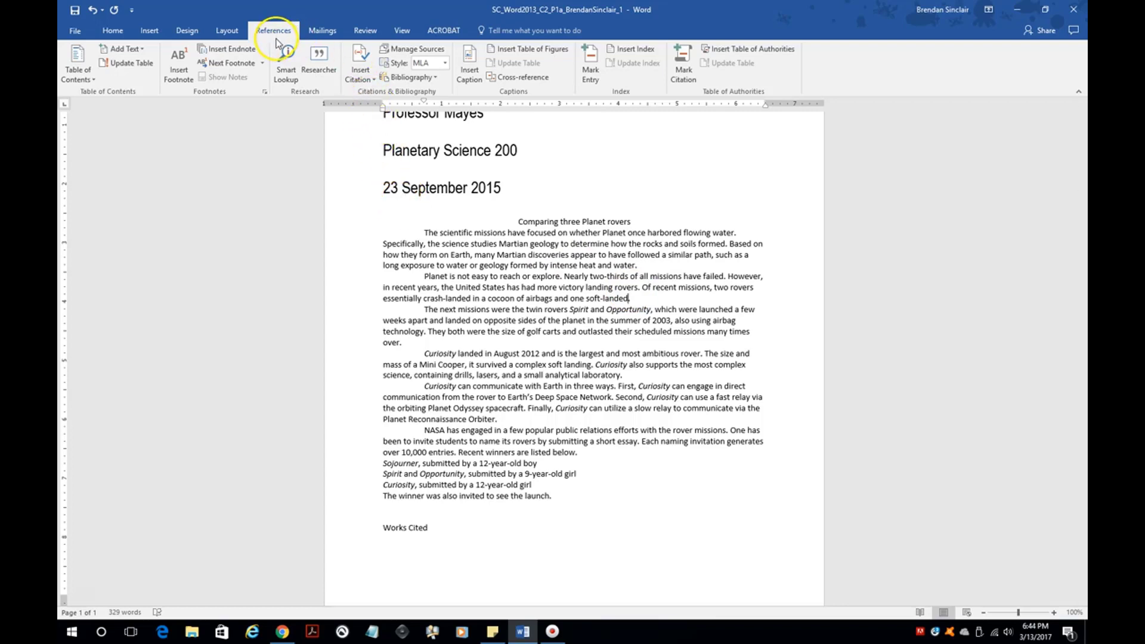
- Start a new citation source with Book as the source type
click(360, 75)
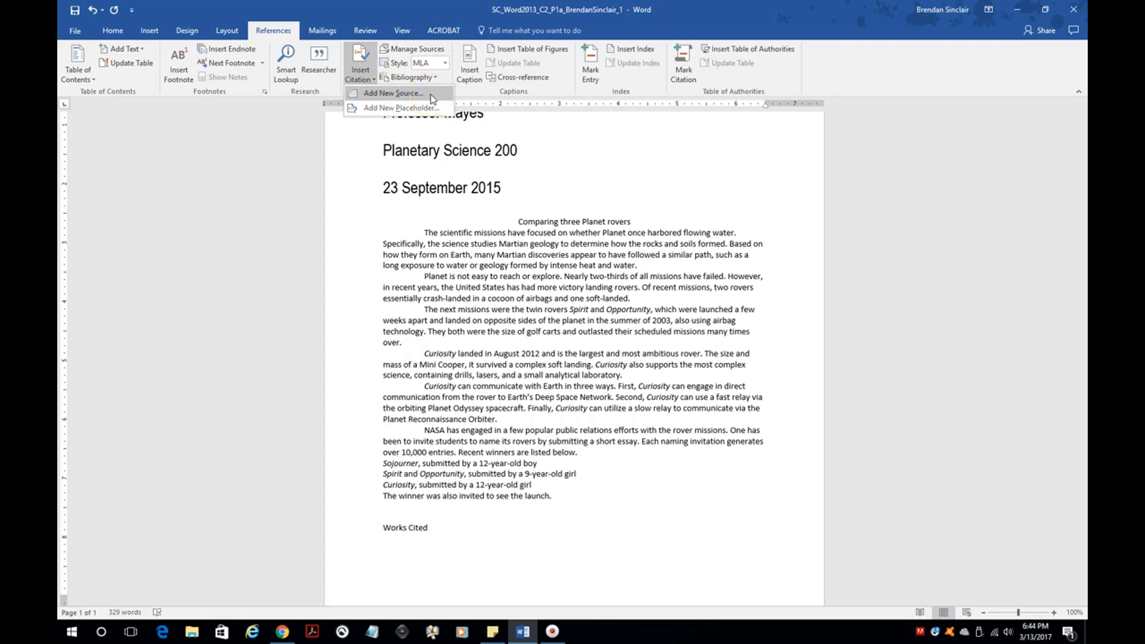
click(430, 94)
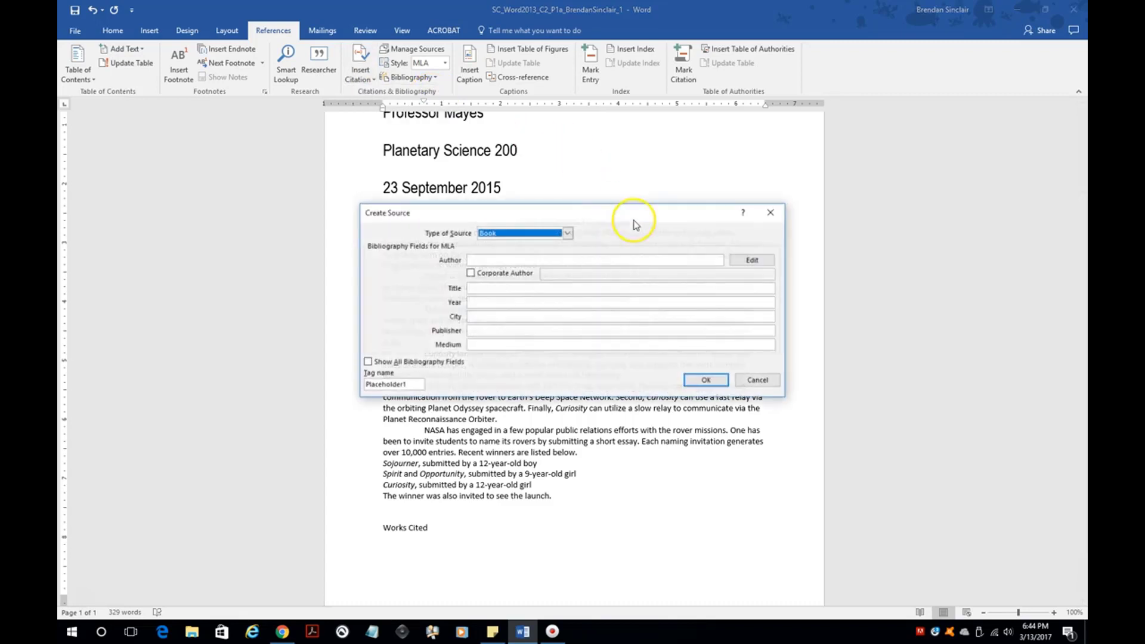
click(567, 233)
mouse_move(567, 254)
mouse_down()
mouse_move(567, 276)
mouse_move(567, 250)
mouse_up()
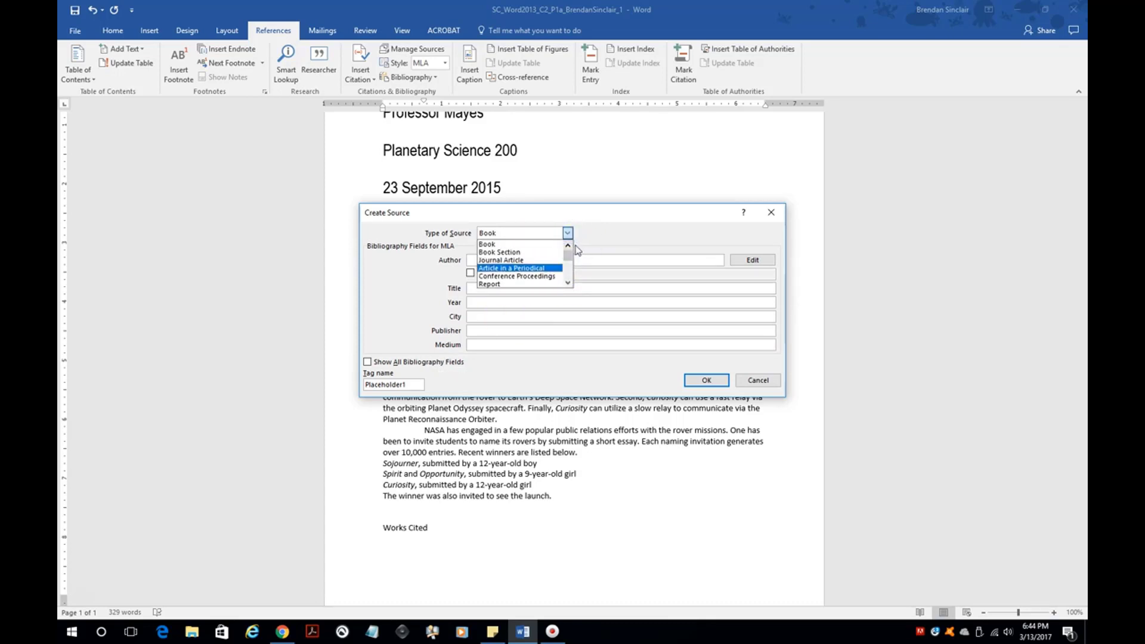
click(607, 232)
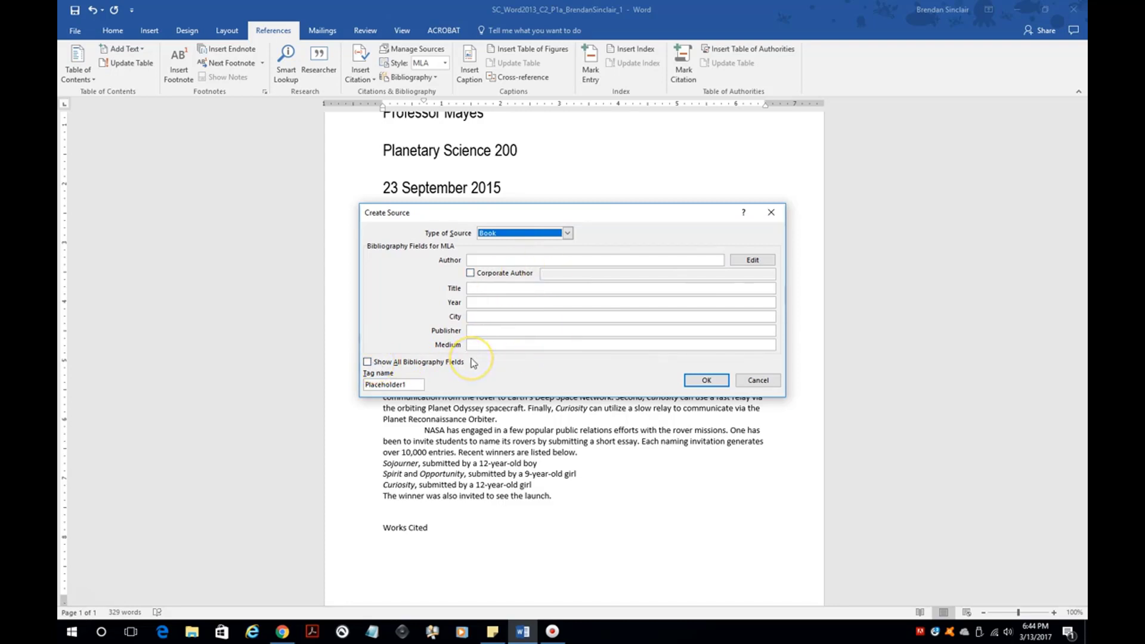
click(417, 362)
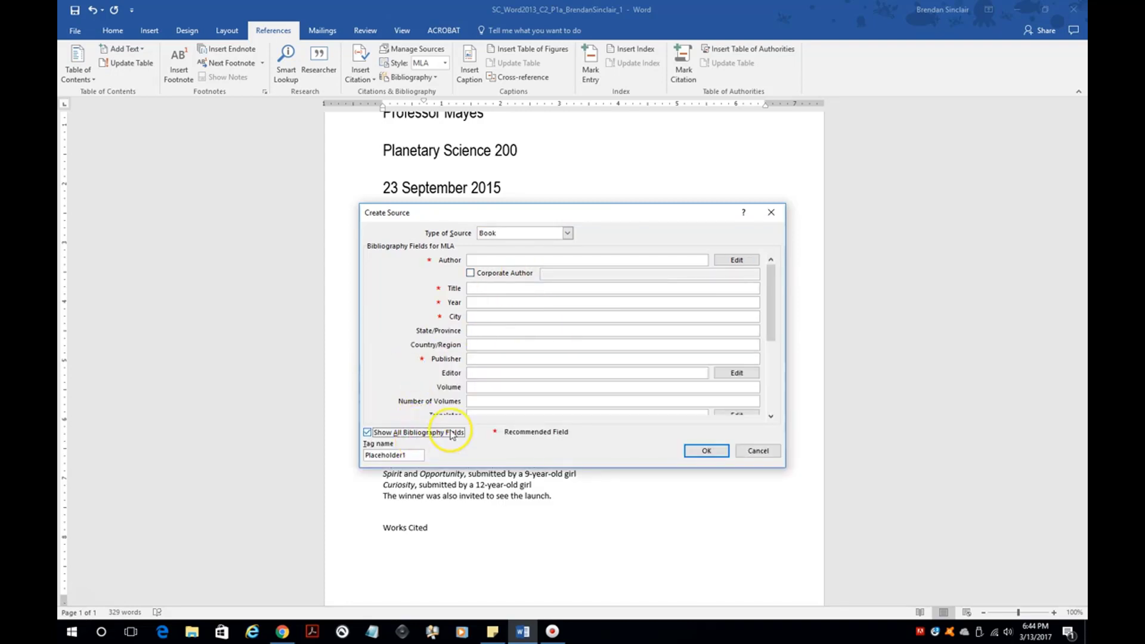
click(423, 433)
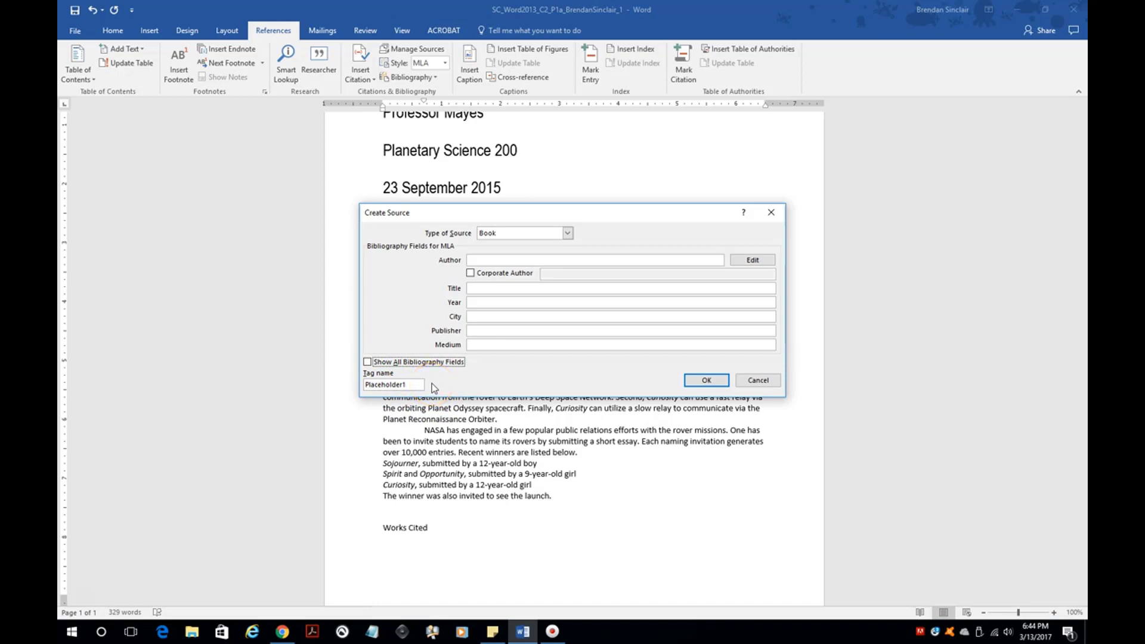
- Enter the author's name, title 'The Man on the Moon' and city Cape Coral, then insert the citation
click(498, 260)
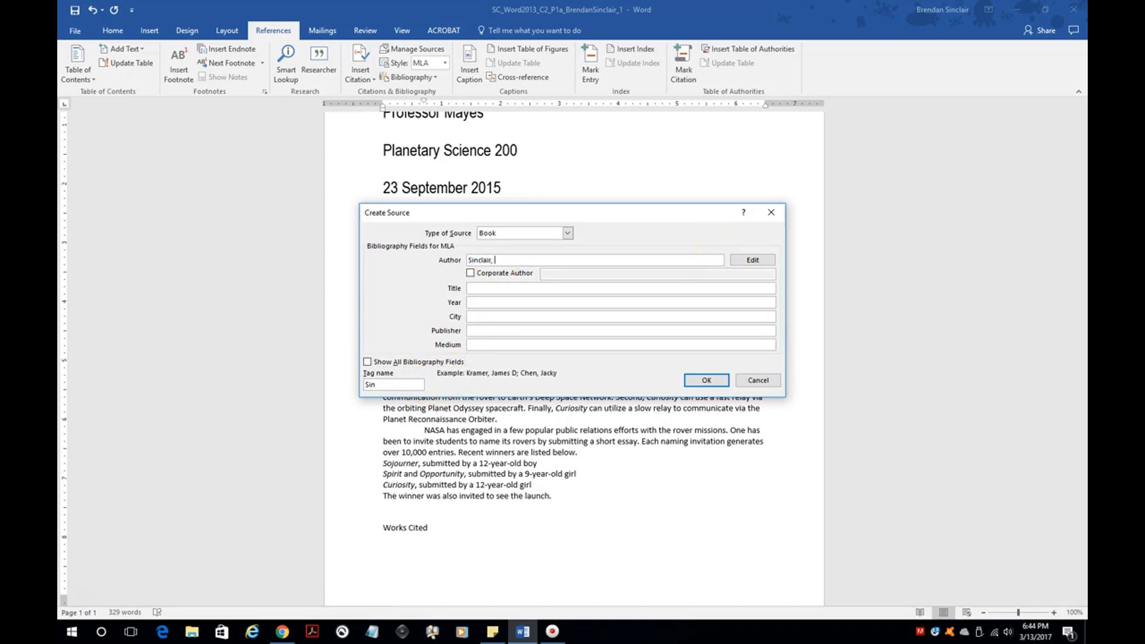
text(Sinclair, Brendan)
key(Tab)
key(Tab)
key(Tab)
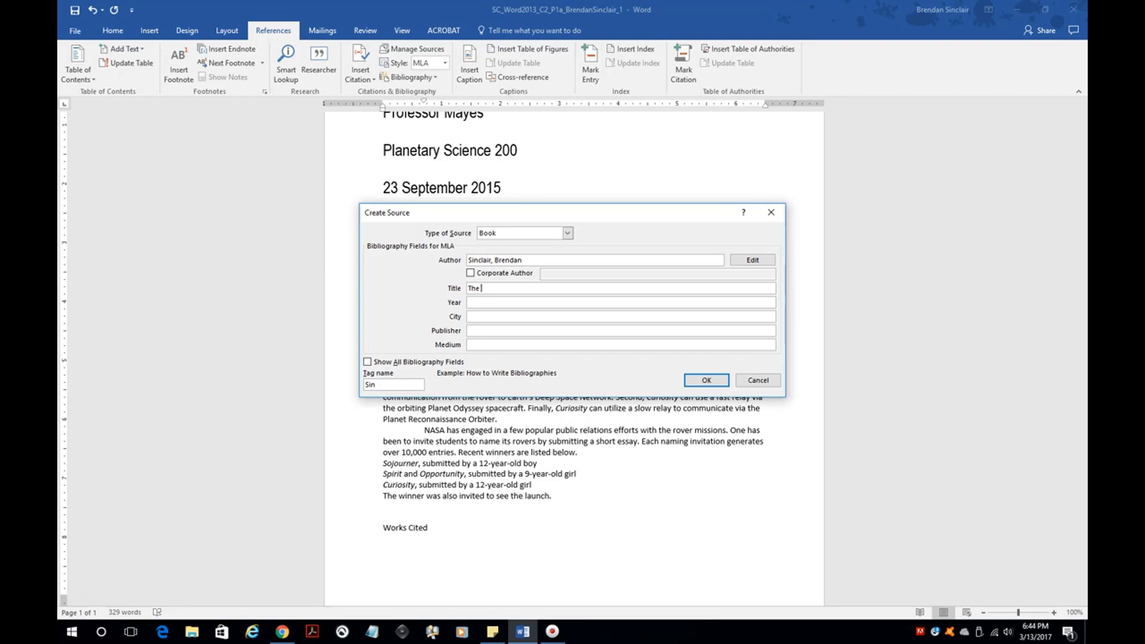
text(The Man on the Moon)
key(Tab)
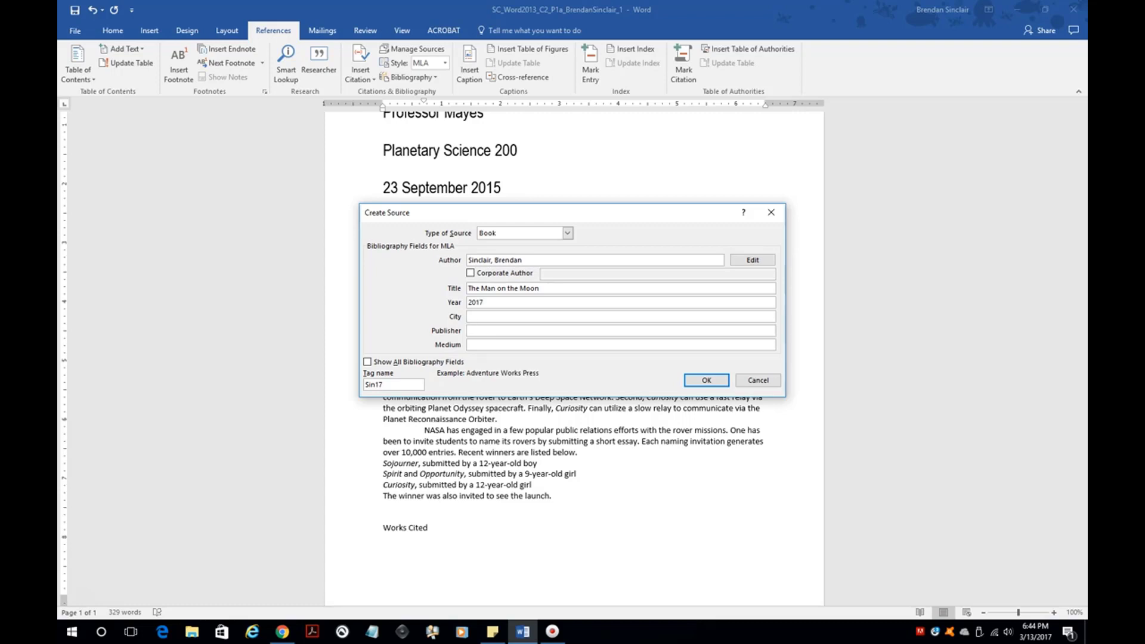
click(543, 317)
text(Cape Coral)
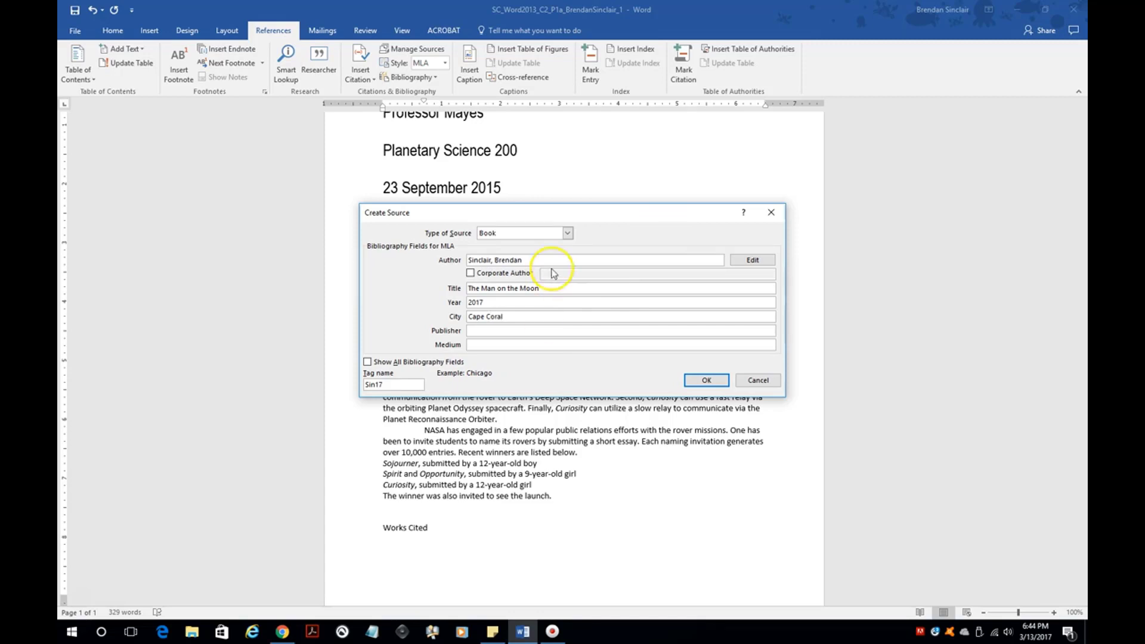
click(693, 381)
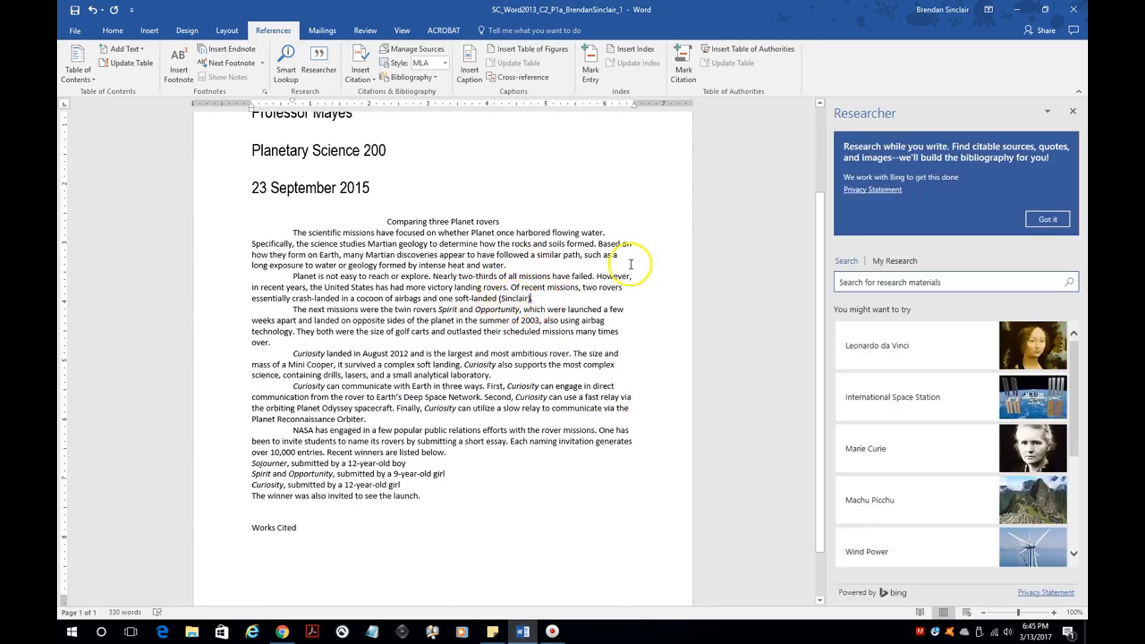
- Cite the existing Sinclair book source again right after 'Planet Reconnaissance Orbiter'
click(1073, 111)
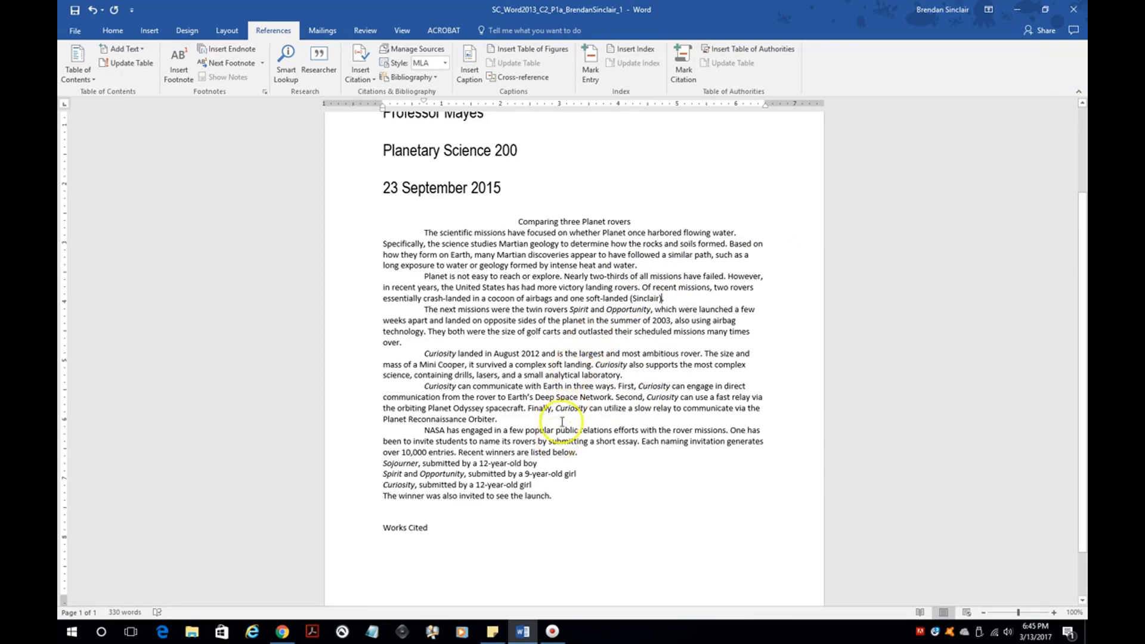
click(495, 420)
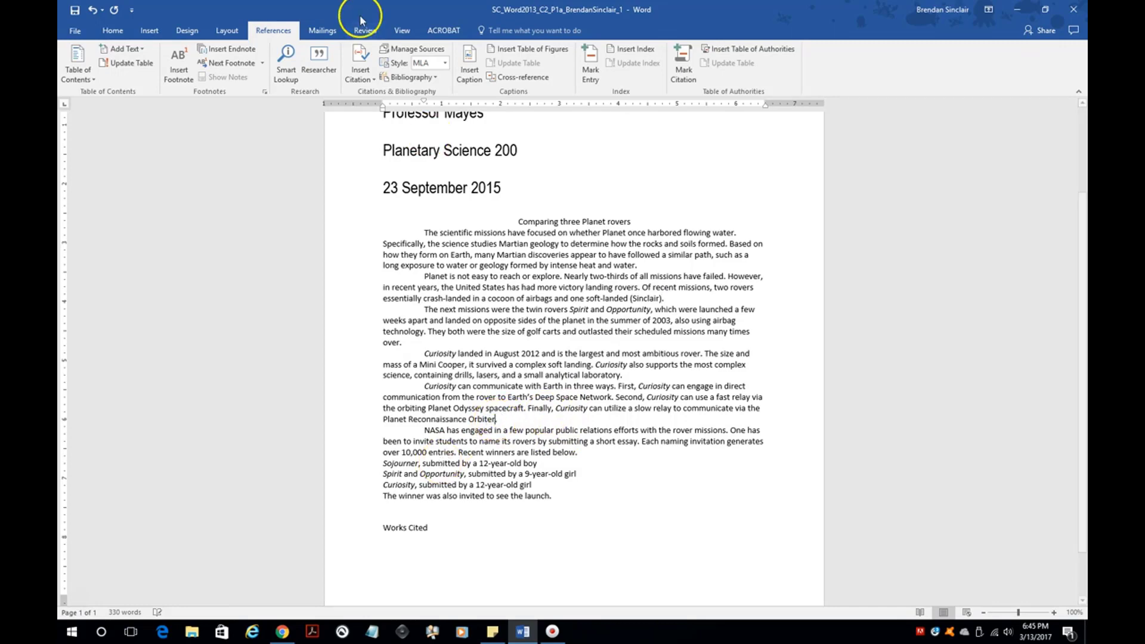
click(360, 73)
click(428, 106)
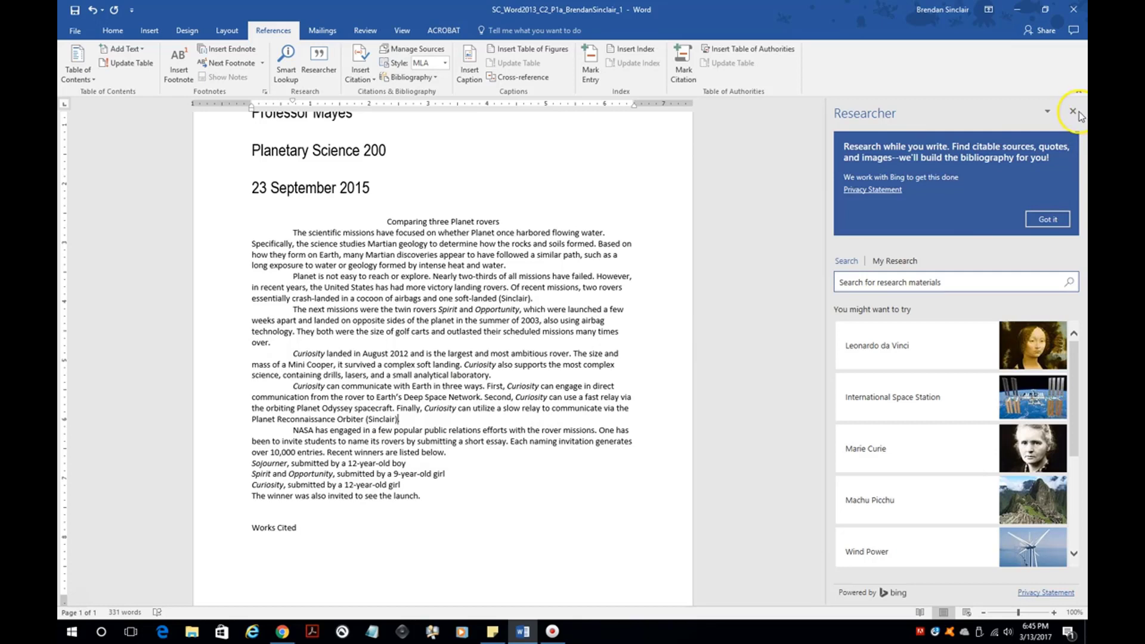
click(1073, 112)
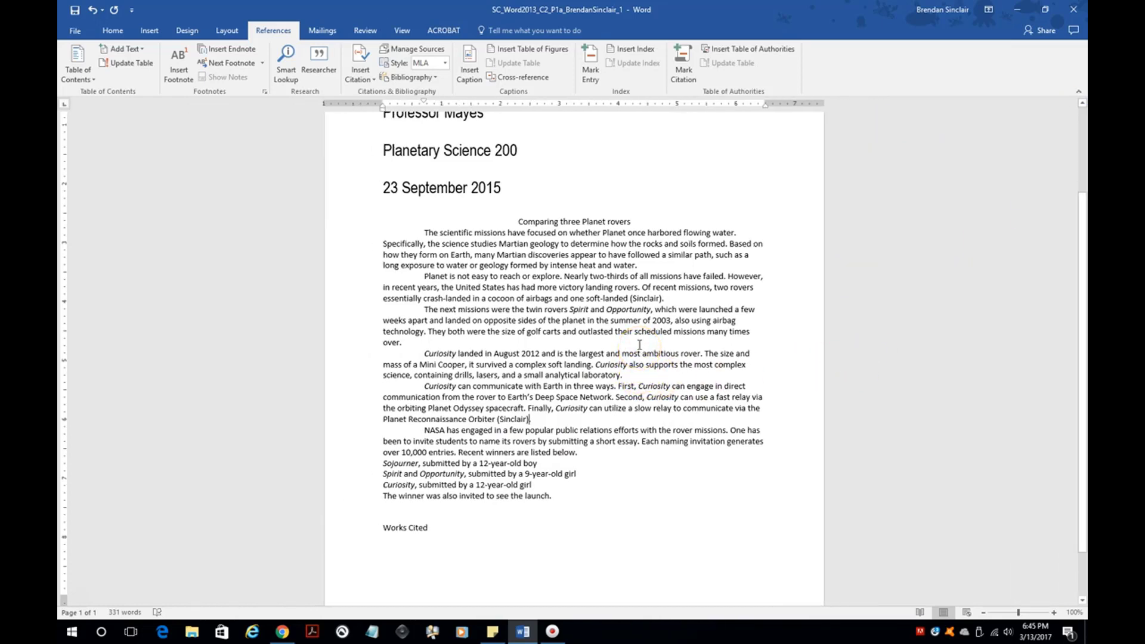
- Add page 10 to the 'soft-landed' citation, then open The Man on the Moon source for editing
right_click(623, 298)
click(622, 298)
click(651, 296)
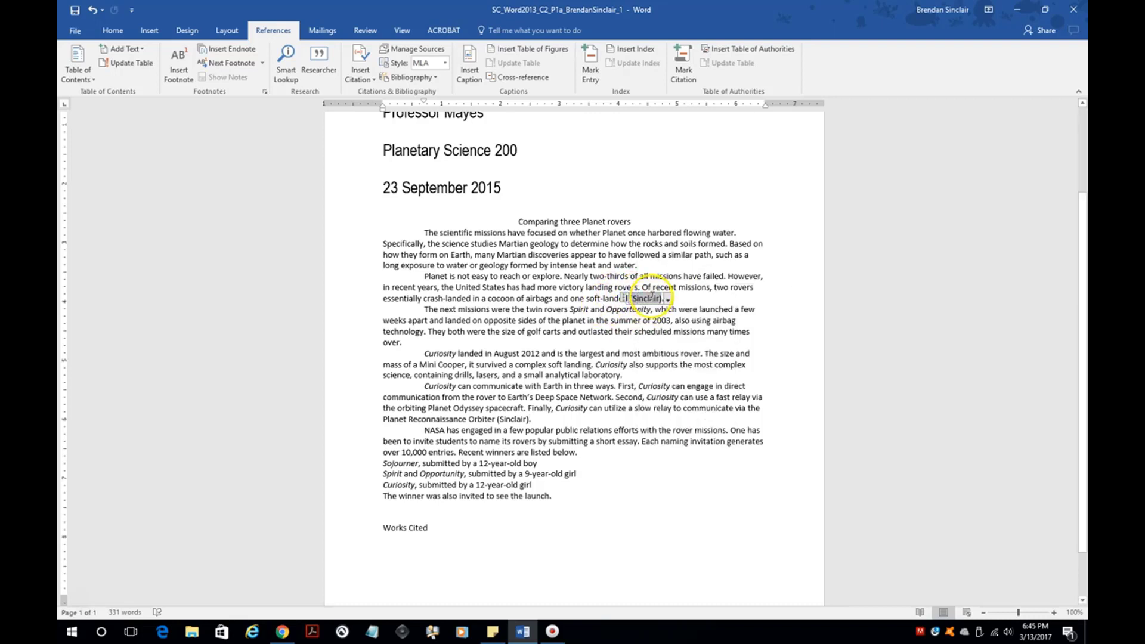
right_click(651, 298)
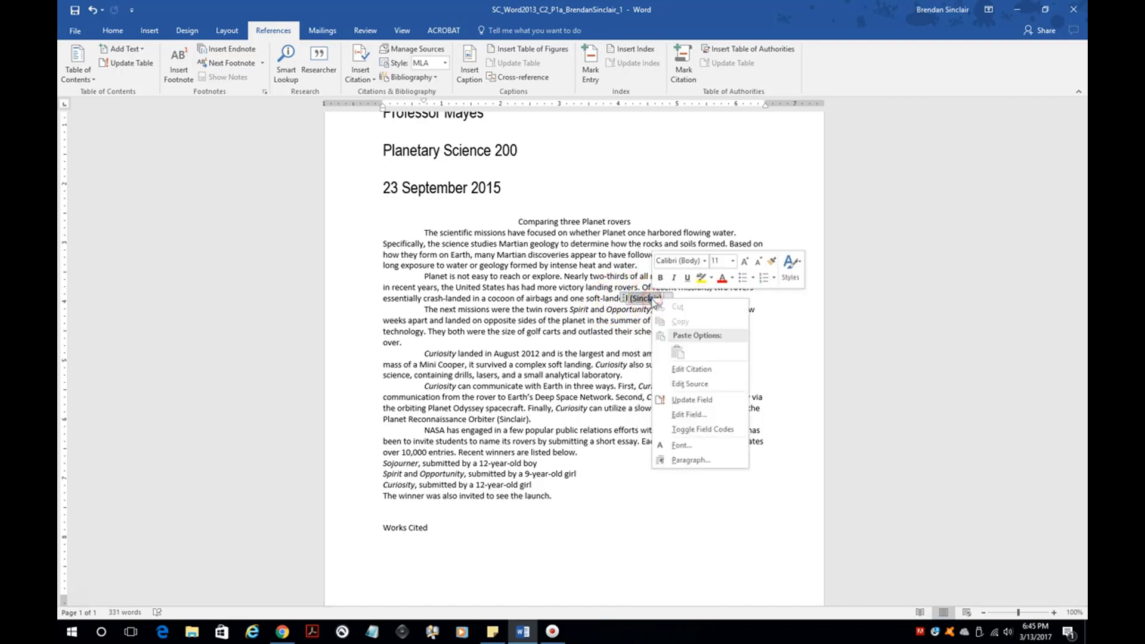
click(726, 371)
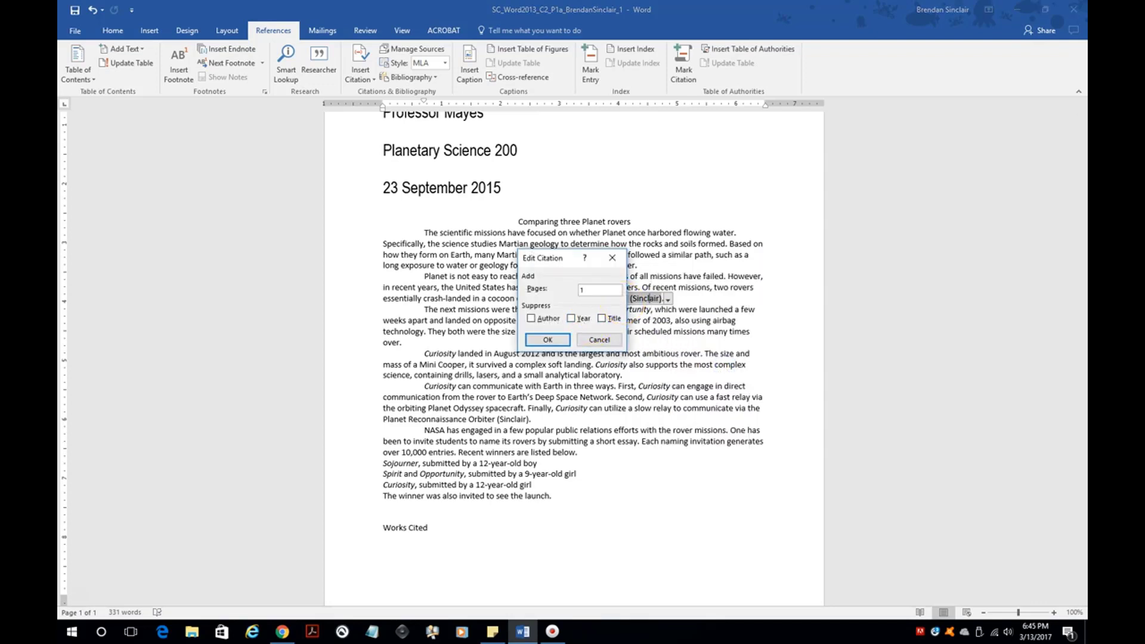
click(548, 339)
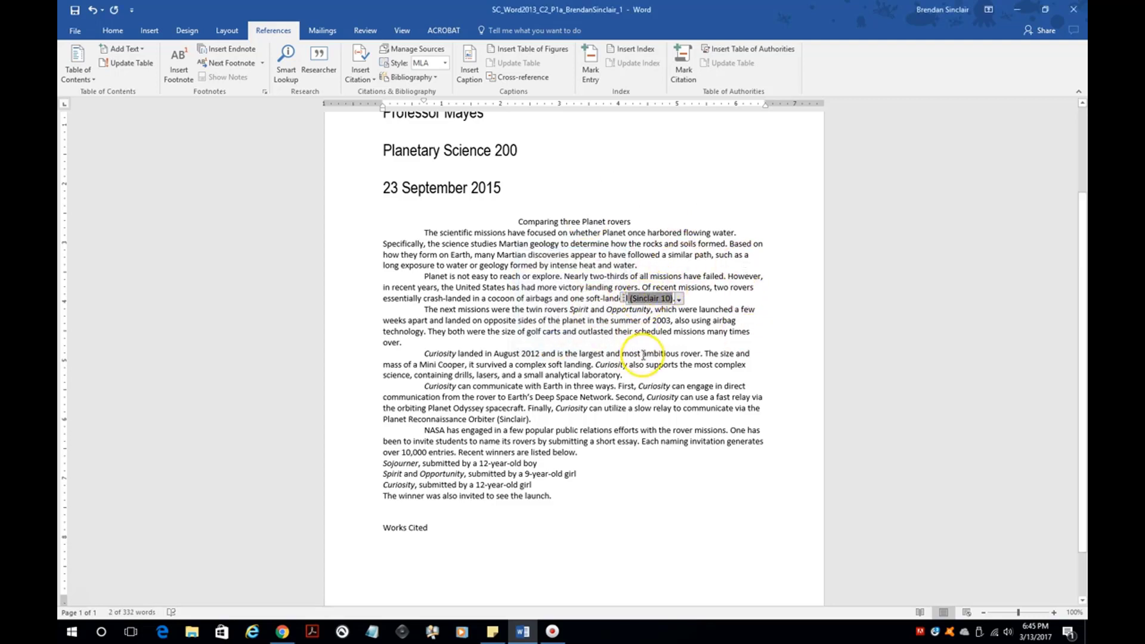
right_click(658, 300)
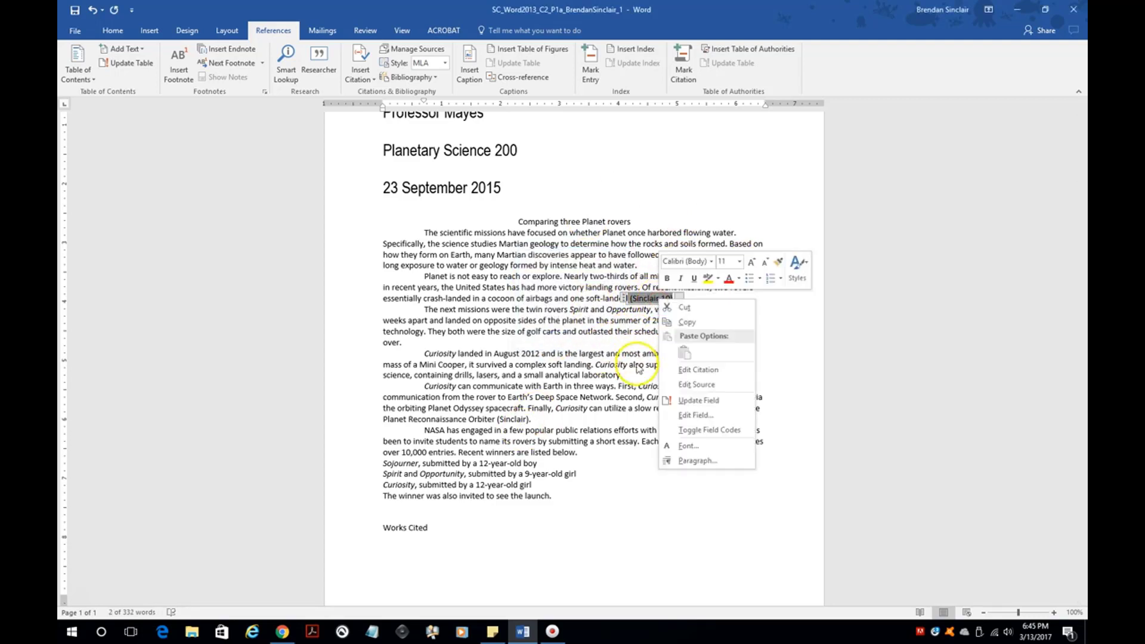
click(696, 385)
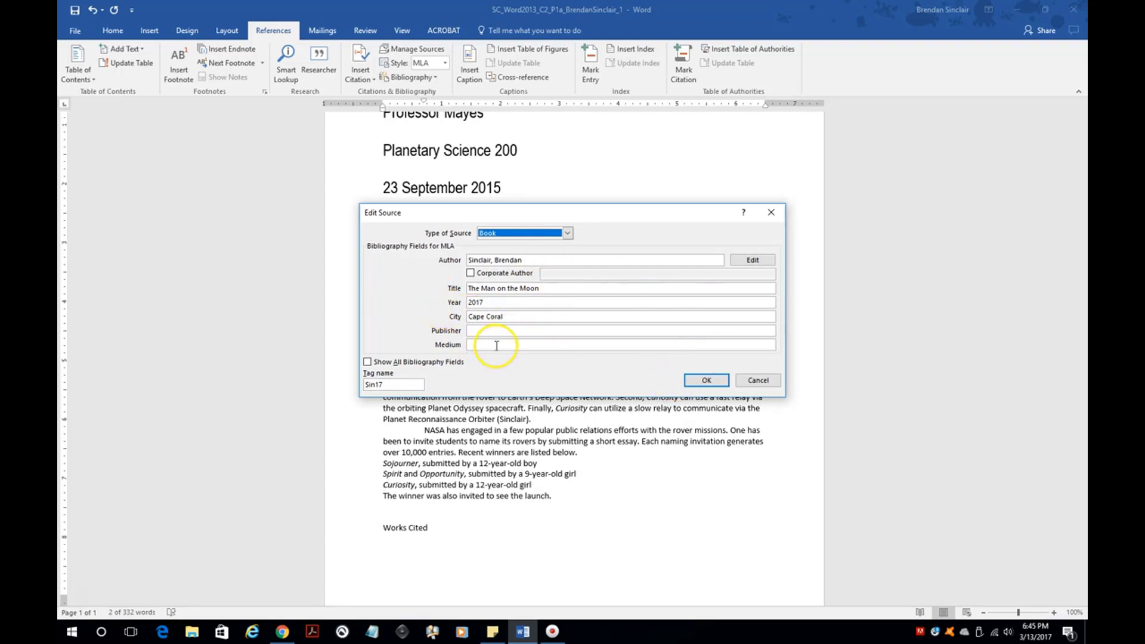
- Close the Edit Source dialog unchanged and place the cursor before the Works Cited heading
click(706, 381)
scroll(525, 492, down, 2)
click(469, 500)
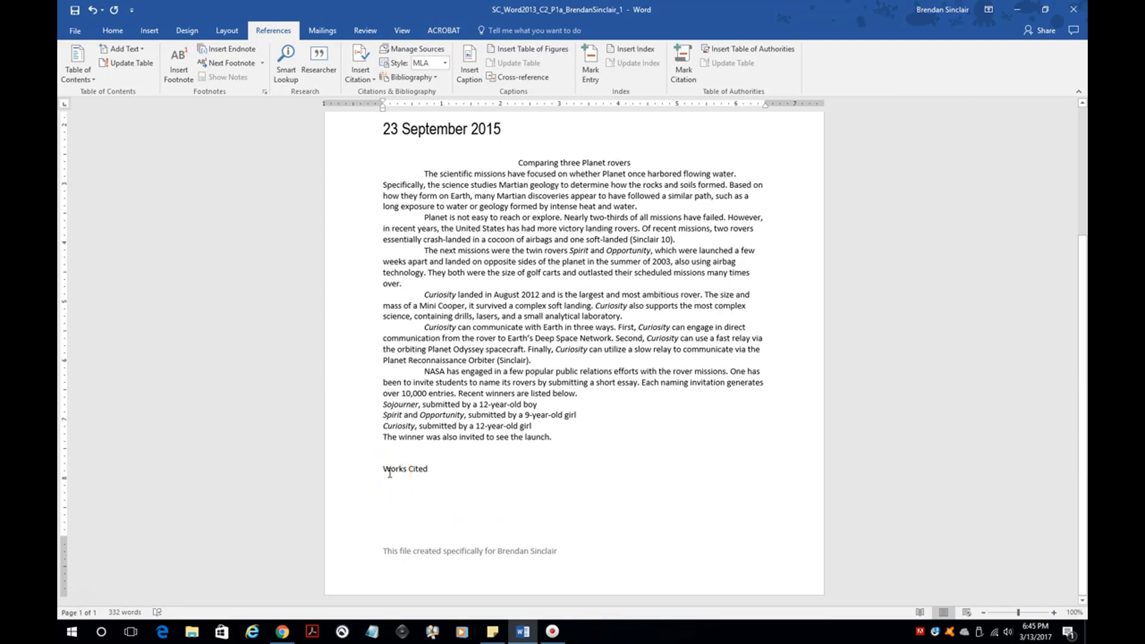
click(384, 469)
- Insert a page break so Works Cited starts on page 2
click(224, 31)
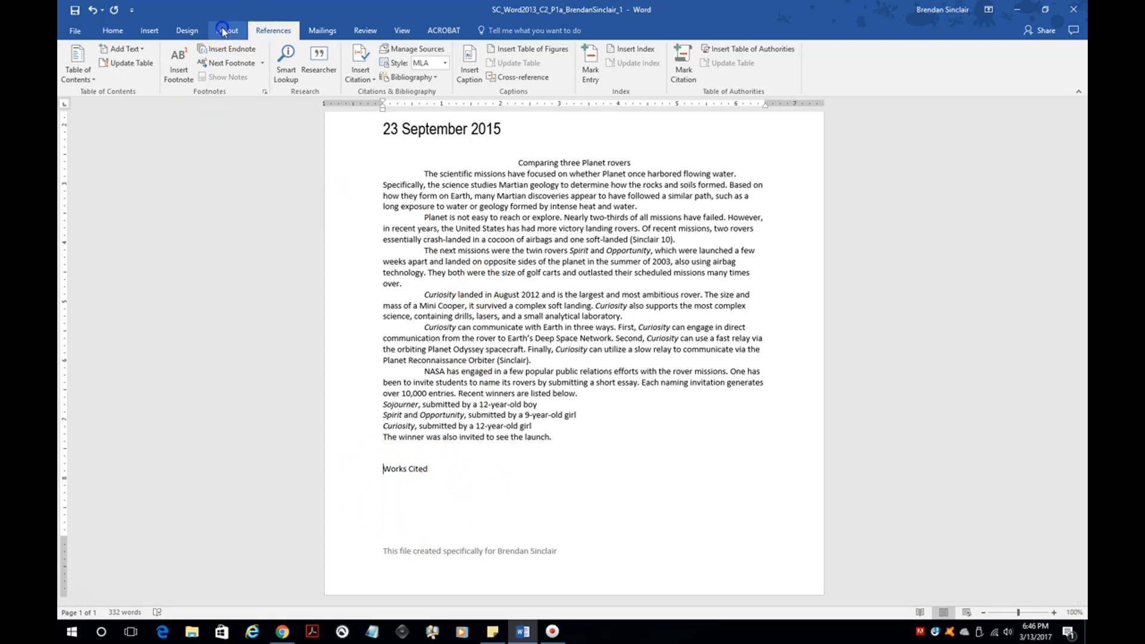
click(187, 35)
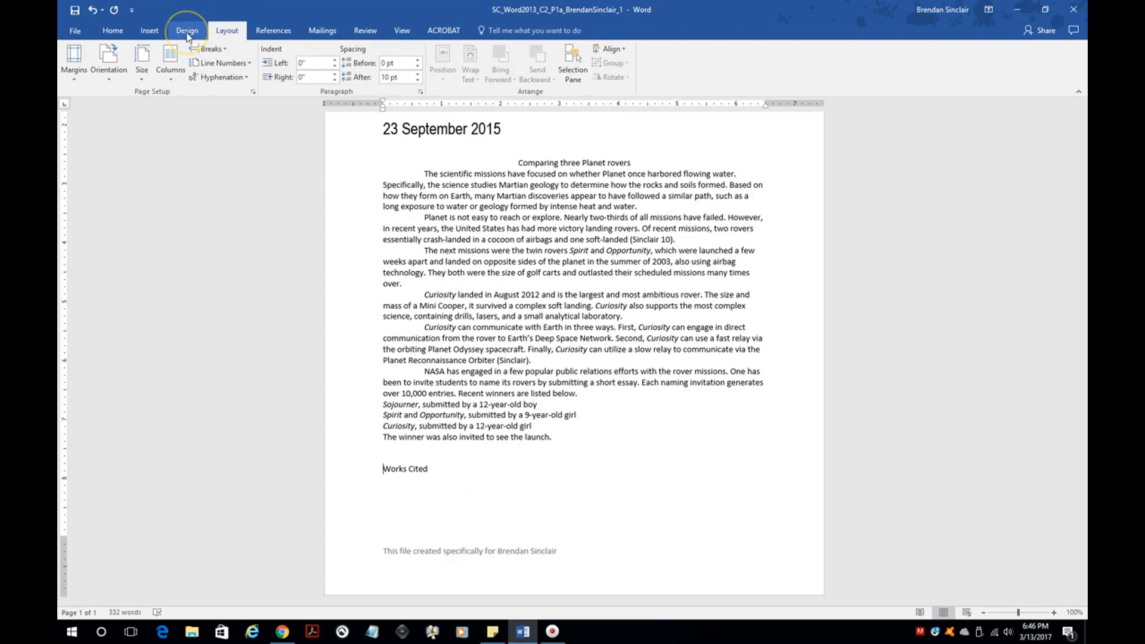
click(227, 52)
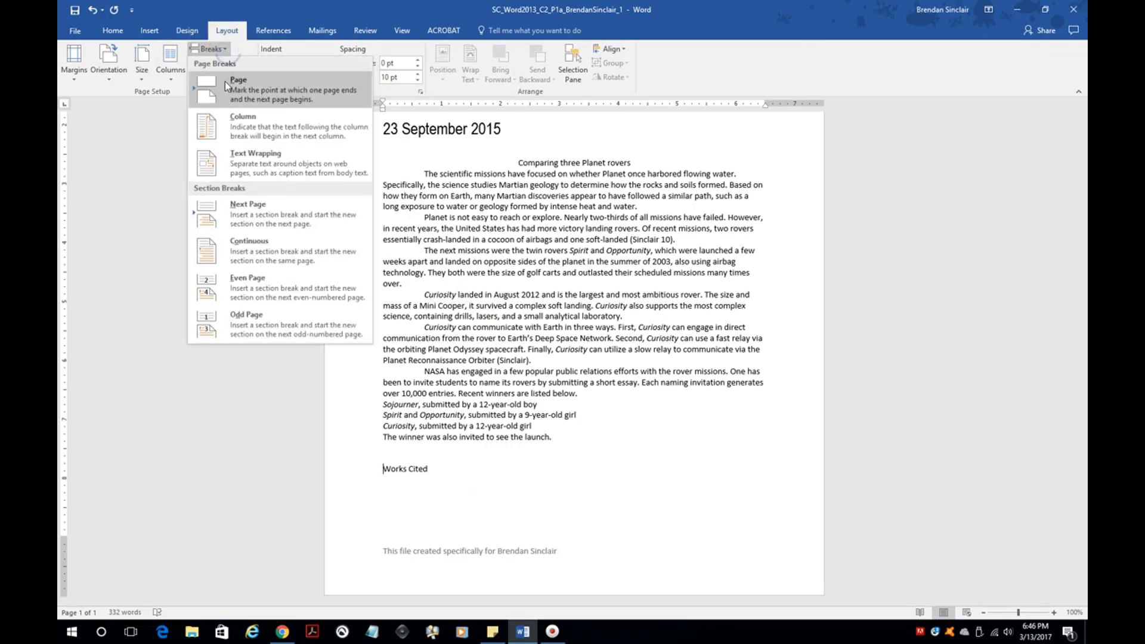
click(278, 89)
scroll(573, 358, down, 5)
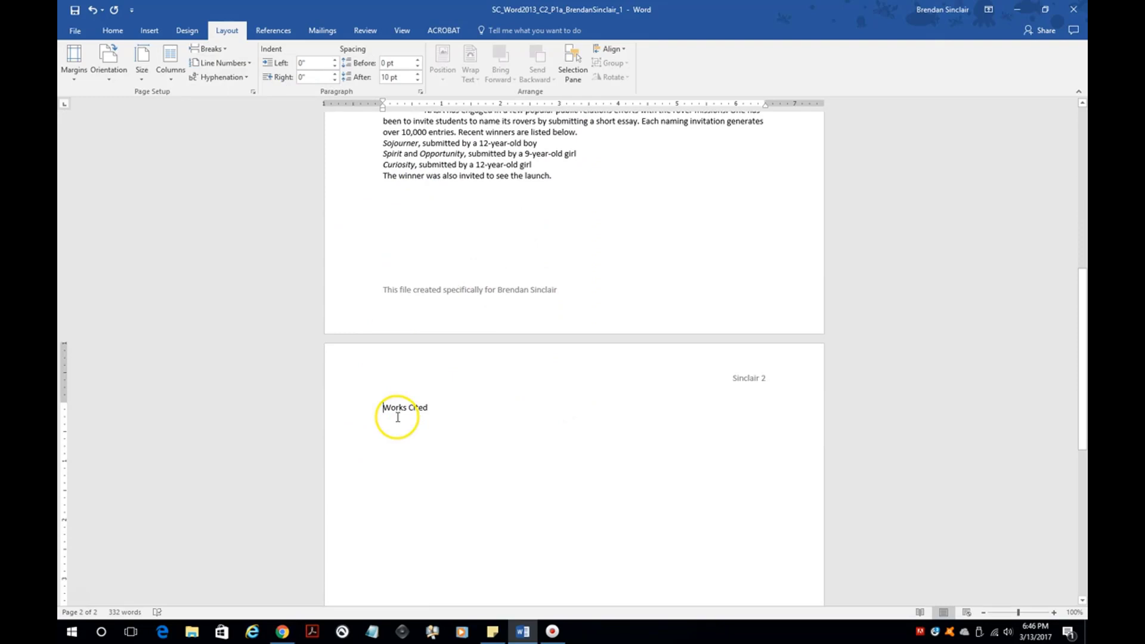
- Centre the Works Cited heading on page 2
click(113, 31)
click(337, 73)
click(526, 436)
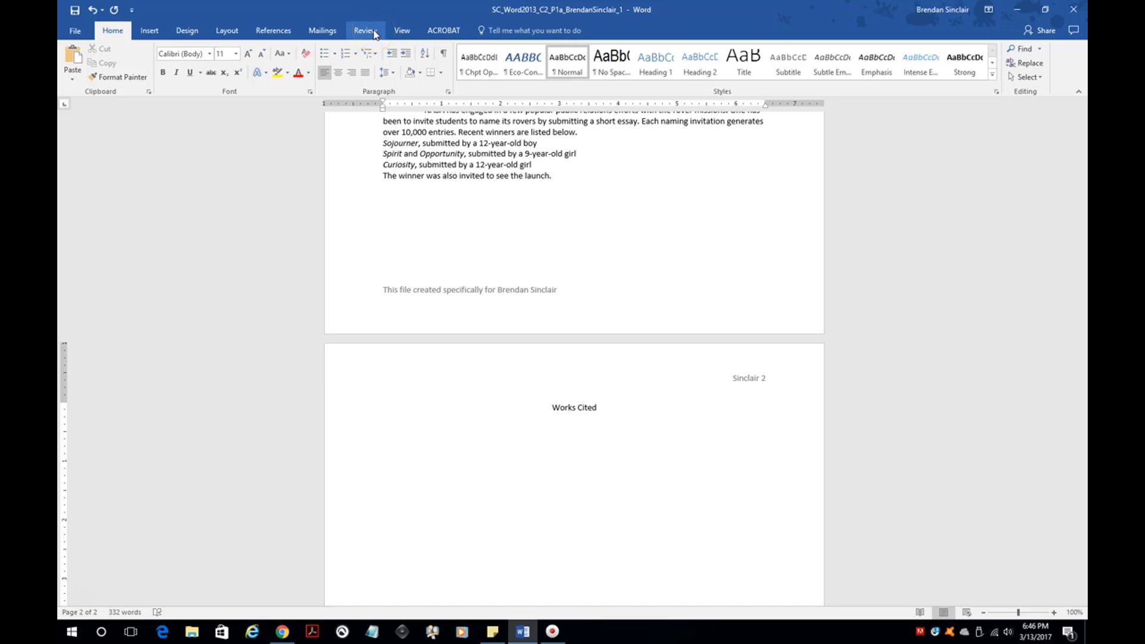
- Insert a bibliography of the book source under Works Cited and close the Researcher pane
click(276, 33)
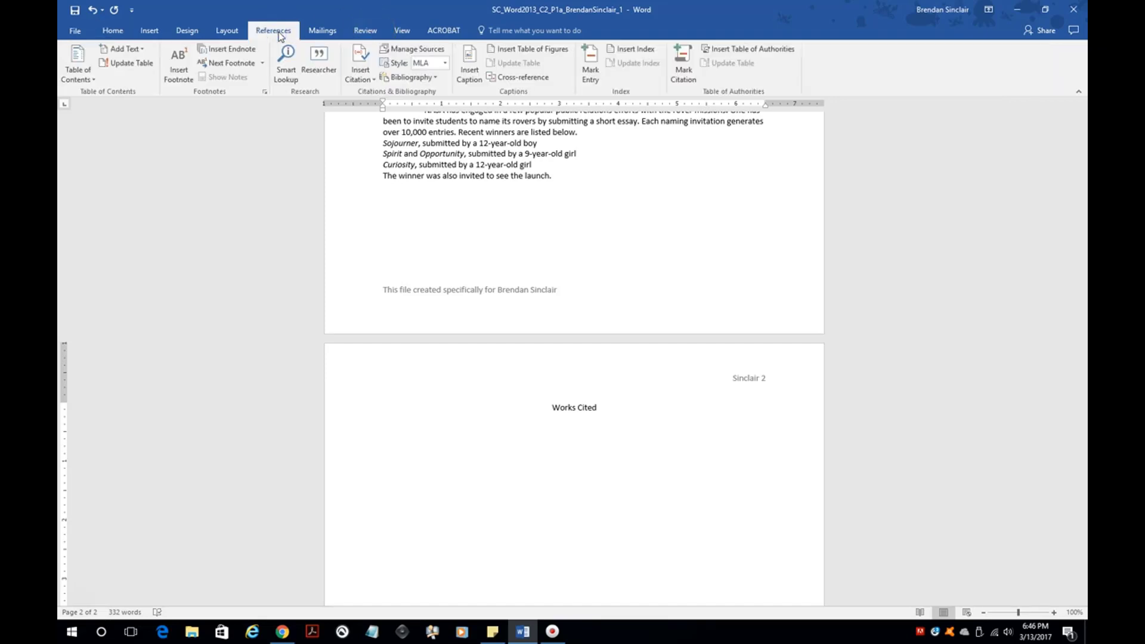
click(440, 78)
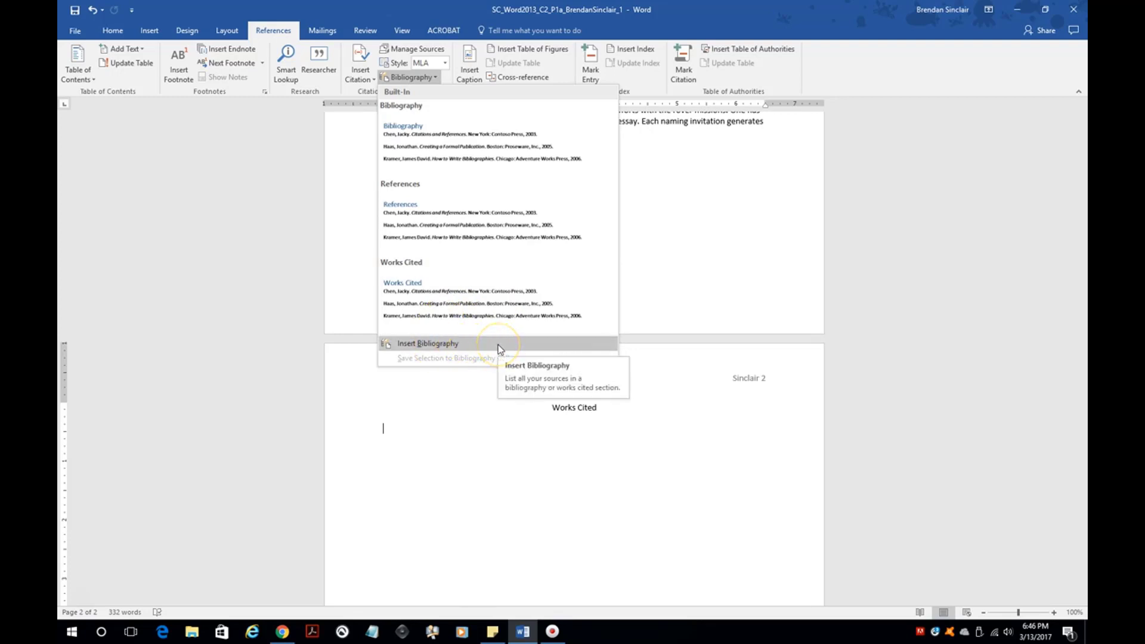
click(428, 344)
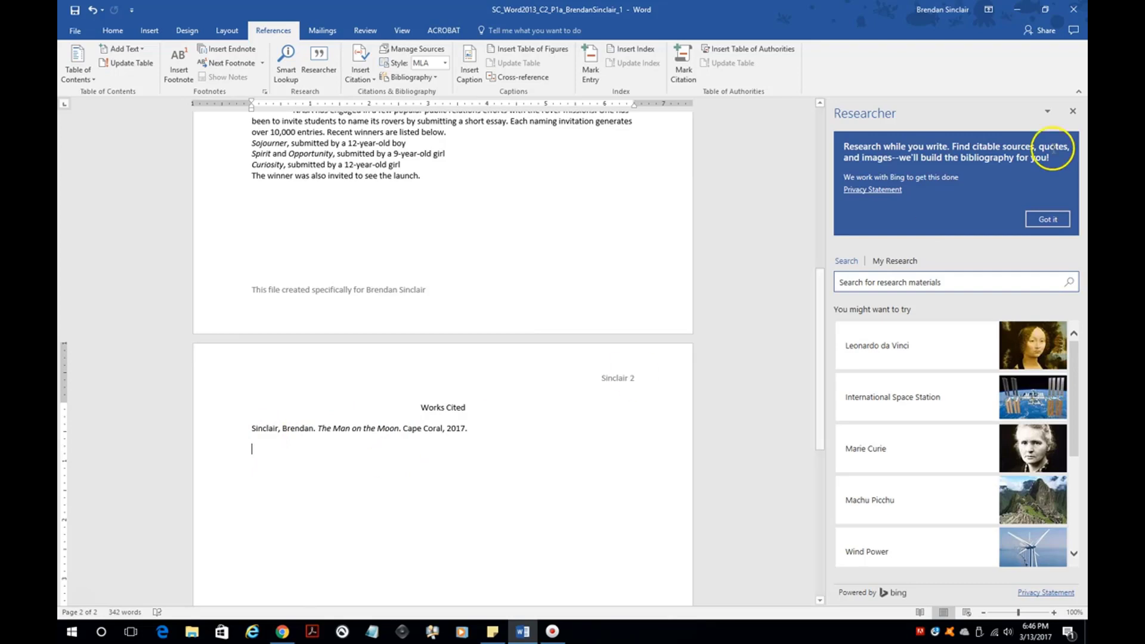
click(1070, 114)
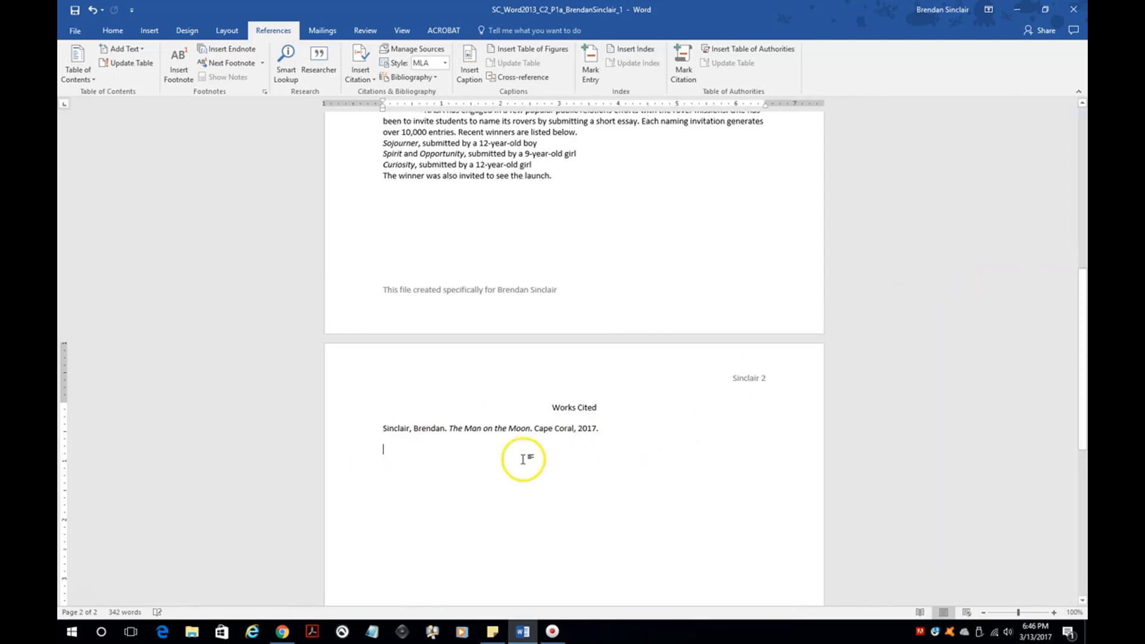
scroll(523, 462, up, 5)
- Add Mariner as publisher of the (Sinclair 10) book source, updating both source lists
scroll(523, 467, up, 3)
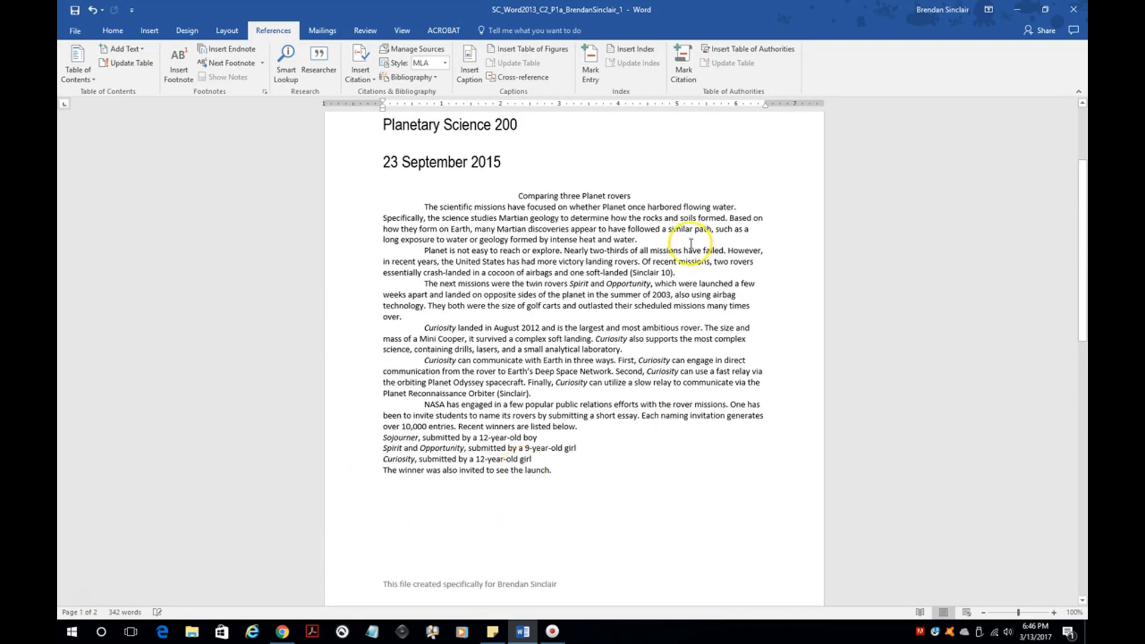
click(646, 273)
right_click(645, 274)
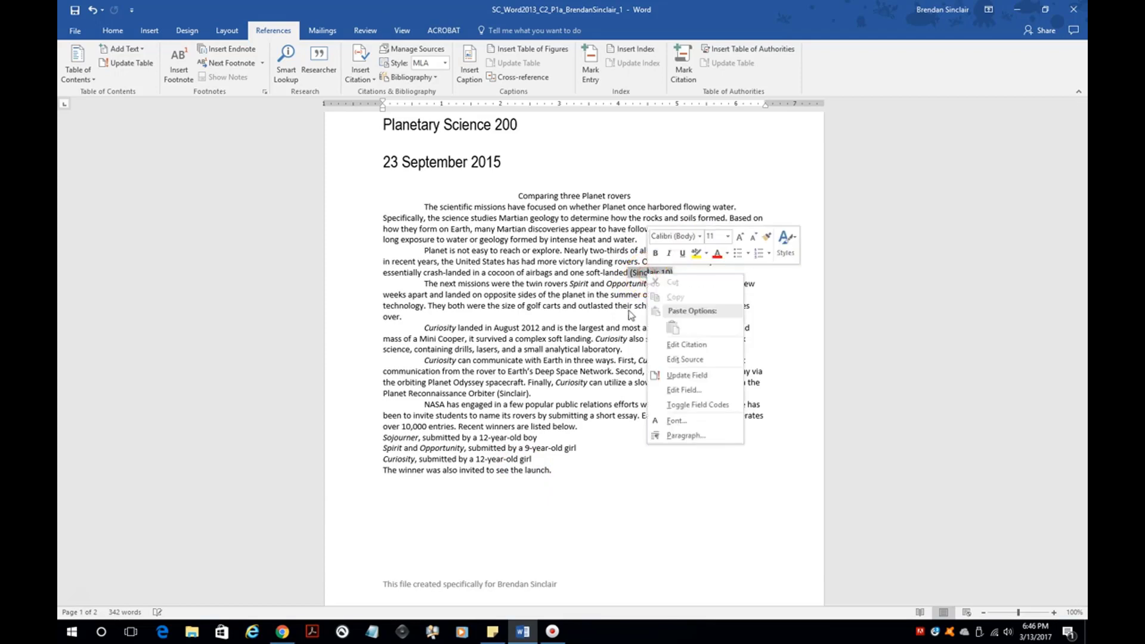
click(721, 362)
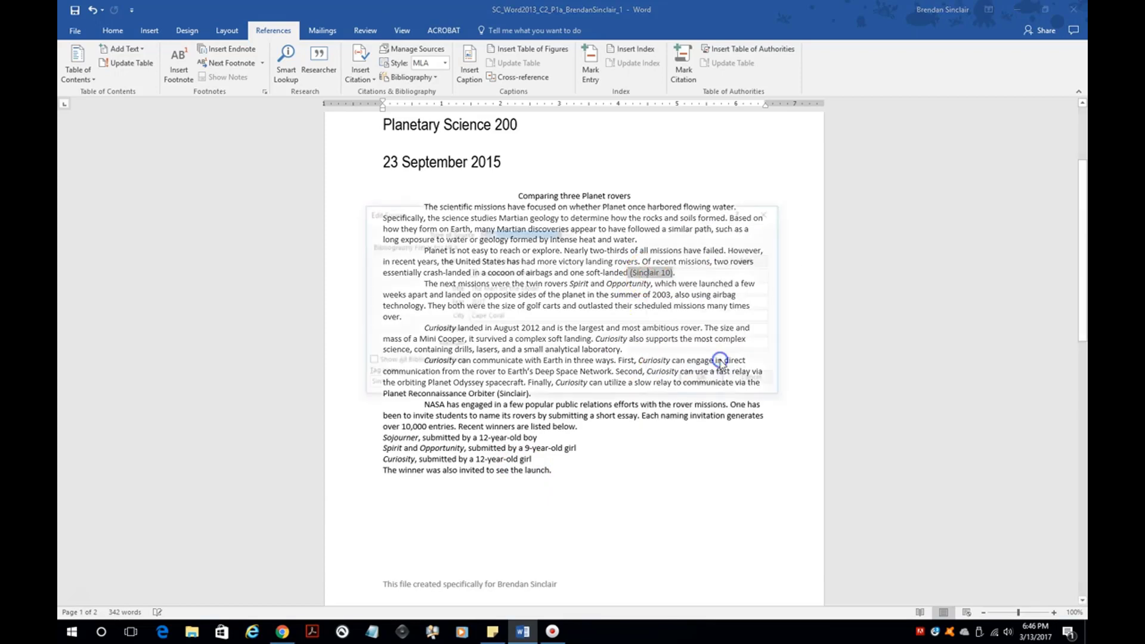
click(516, 330)
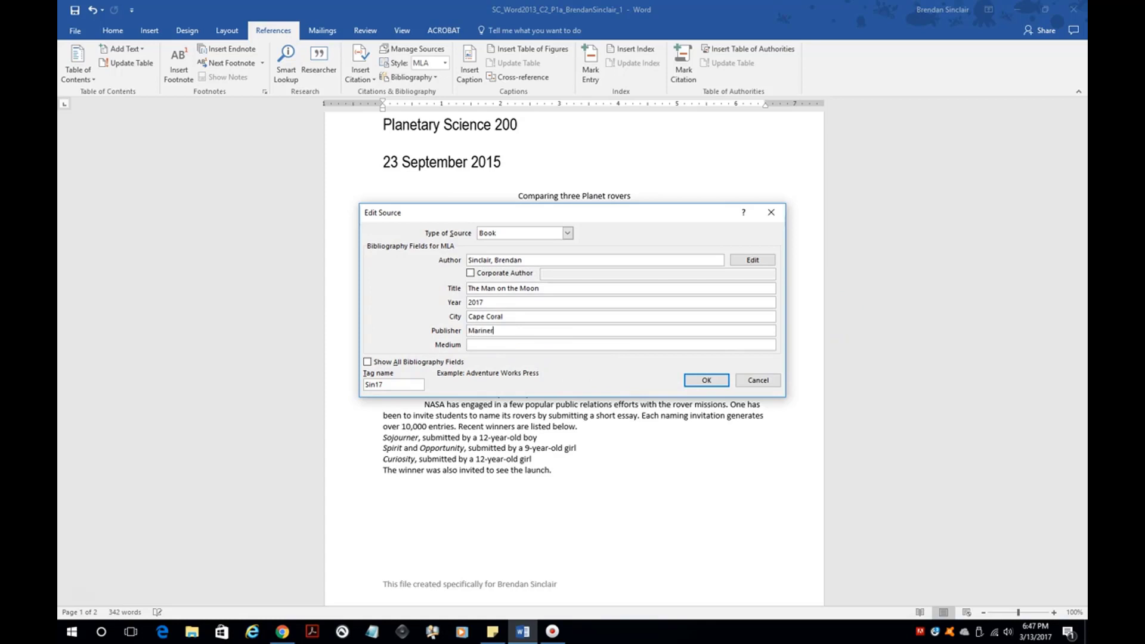
click(707, 381)
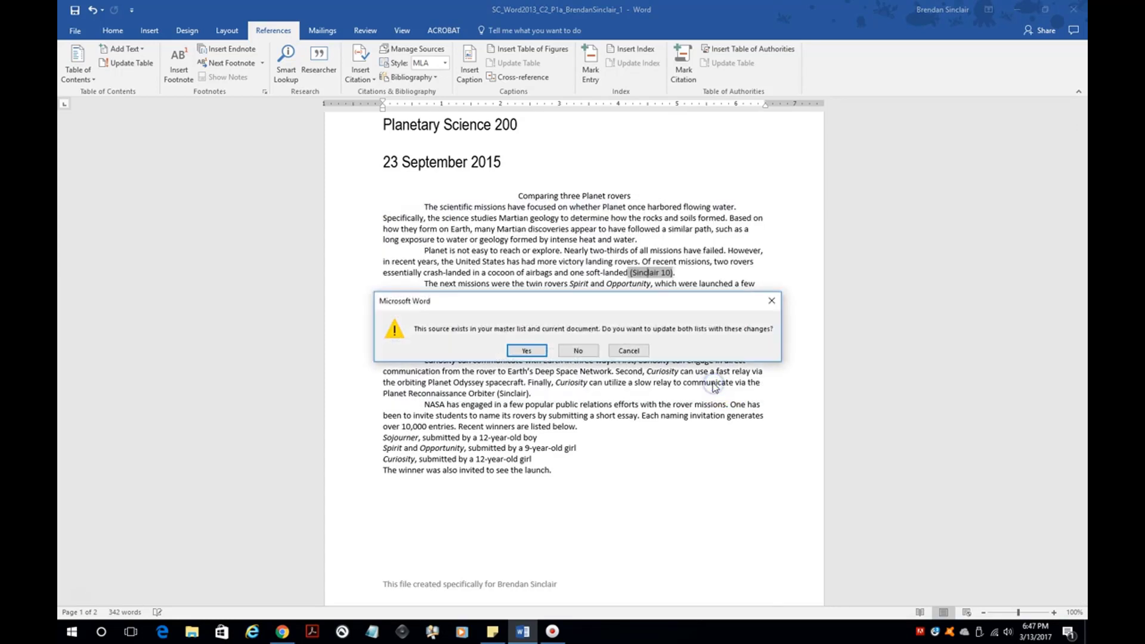
click(518, 354)
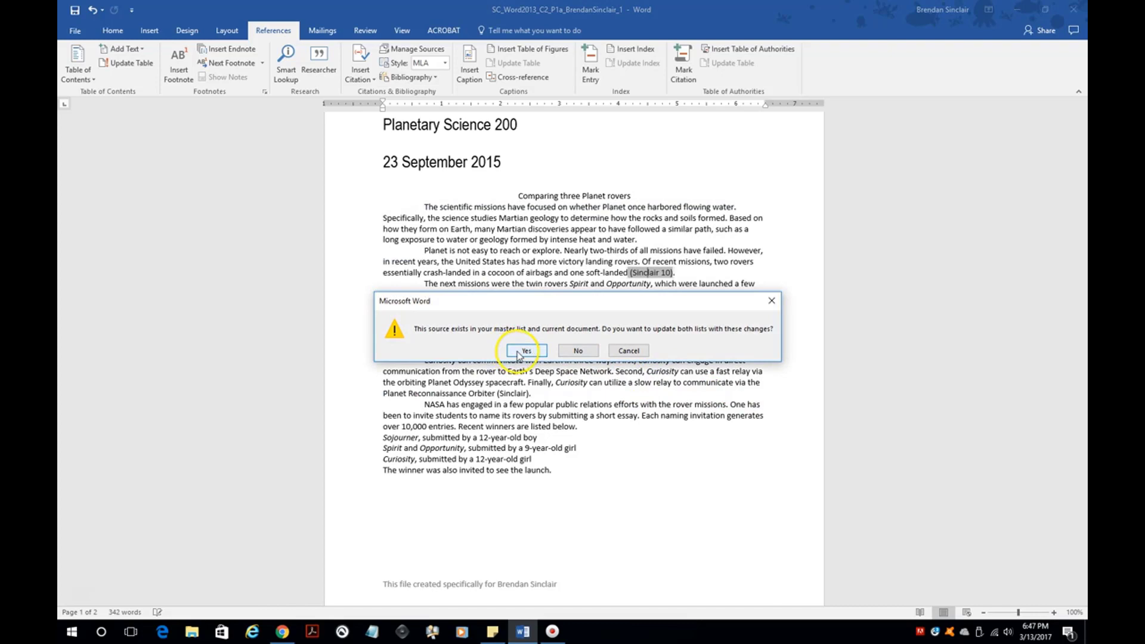
- Update the Works Cited entry so it reads 'Cape Coral: Mariner, 2017.'
scroll(573, 411, down, 5)
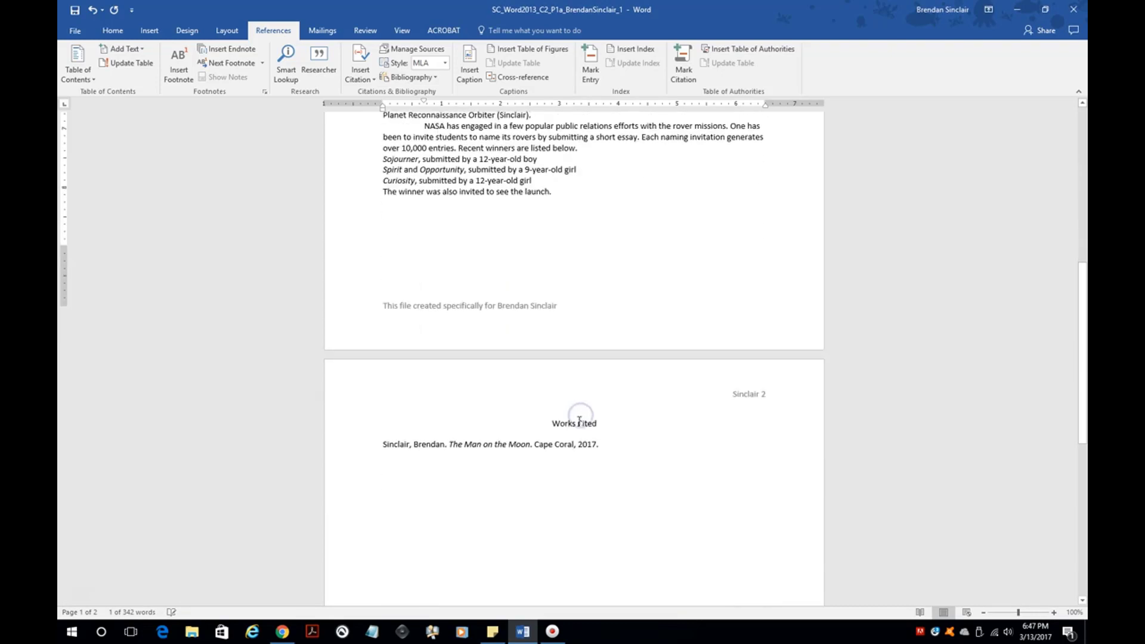
scroll(579, 420, down, 1)
click(511, 422)
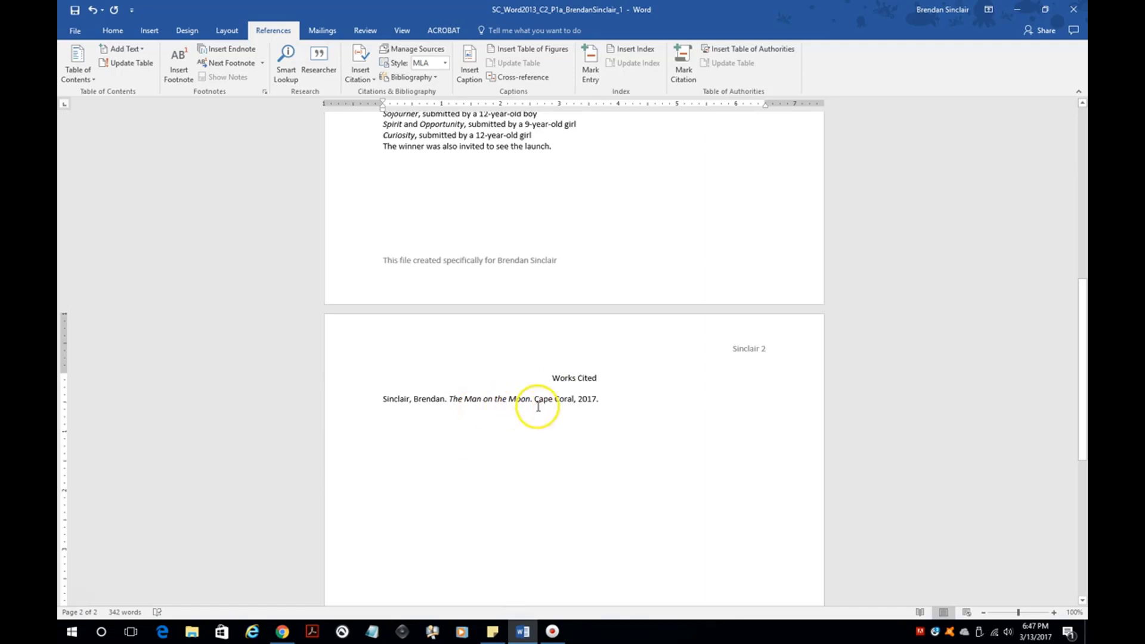
right_click(518, 401)
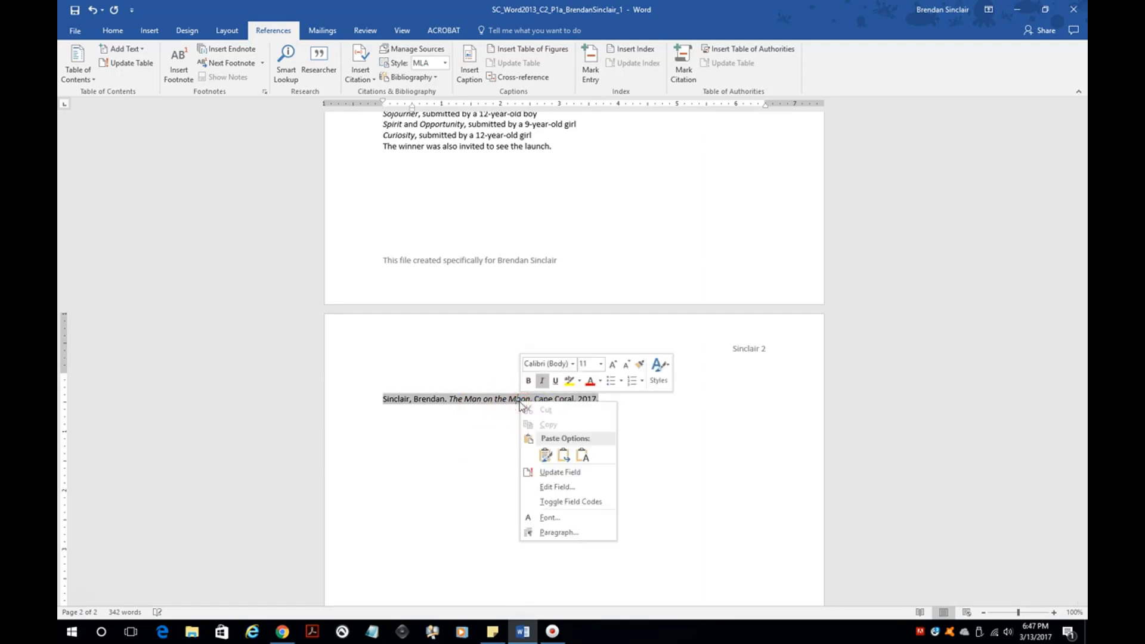
click(577, 476)
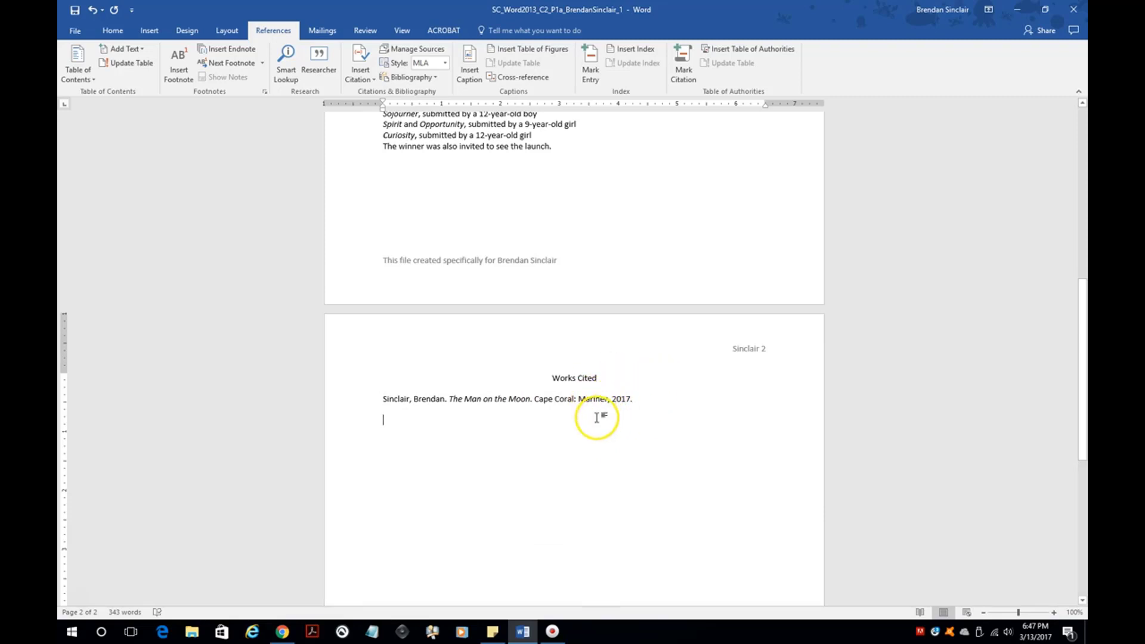
scroll(596, 417, up, 7)
scroll(597, 417, up, 2)
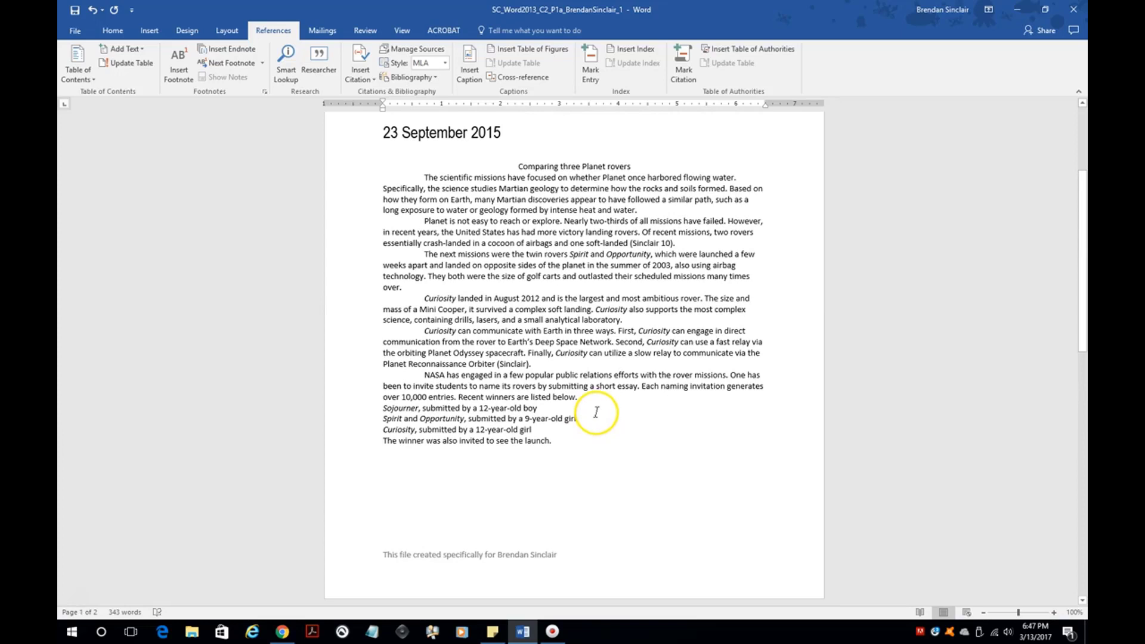
- Insert footnote 1 after 'many times over.' with placeholder text 'Al;ksdjf;lkjsda'
scroll(554, 399, up, 3)
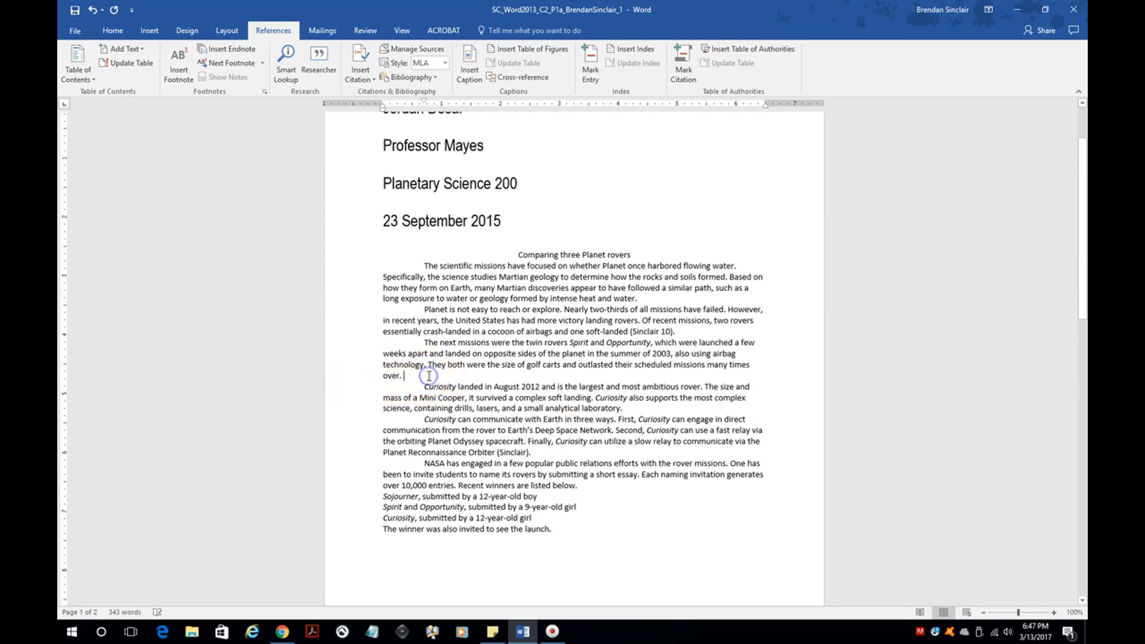
click(405, 375)
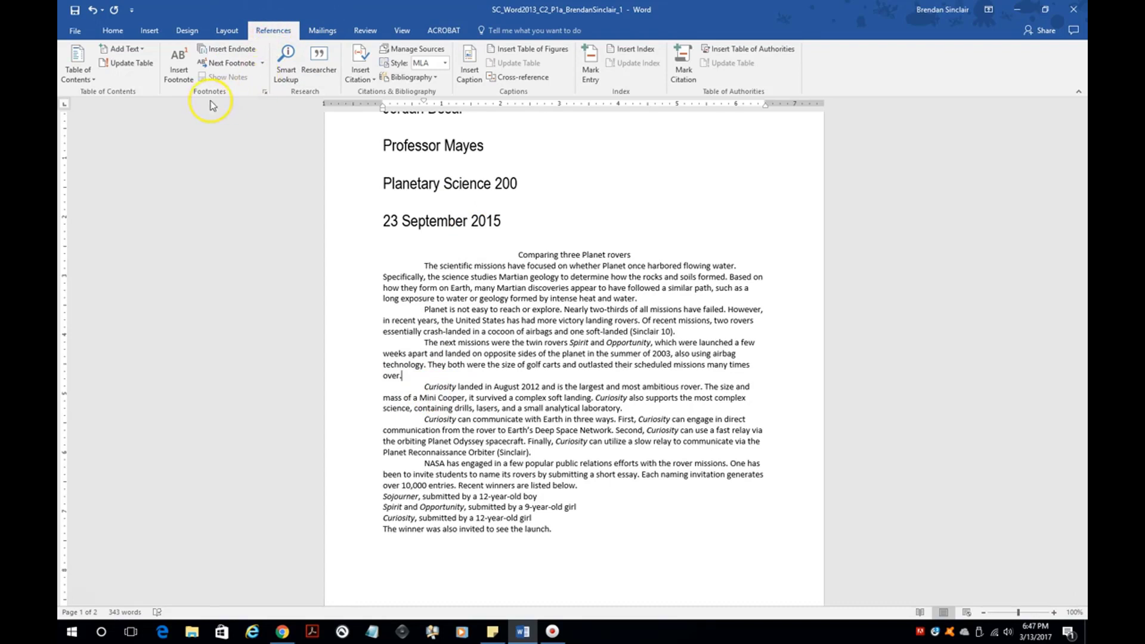
click(181, 82)
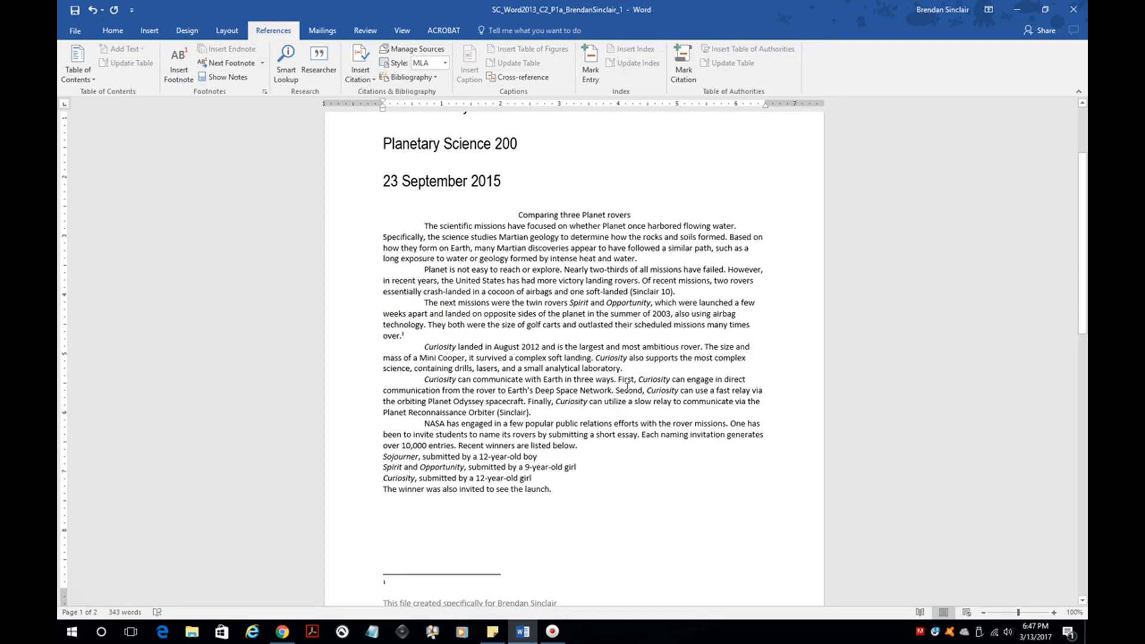
text(Al;ksdjf;lkjsdaf asdfl;kjasdf)
scroll(474, 561, down, 2)
- Open the footnote 1 context menu showing Style and Paragraph, avoiding spelling suggestions
click(448, 526)
right_click(415, 526)
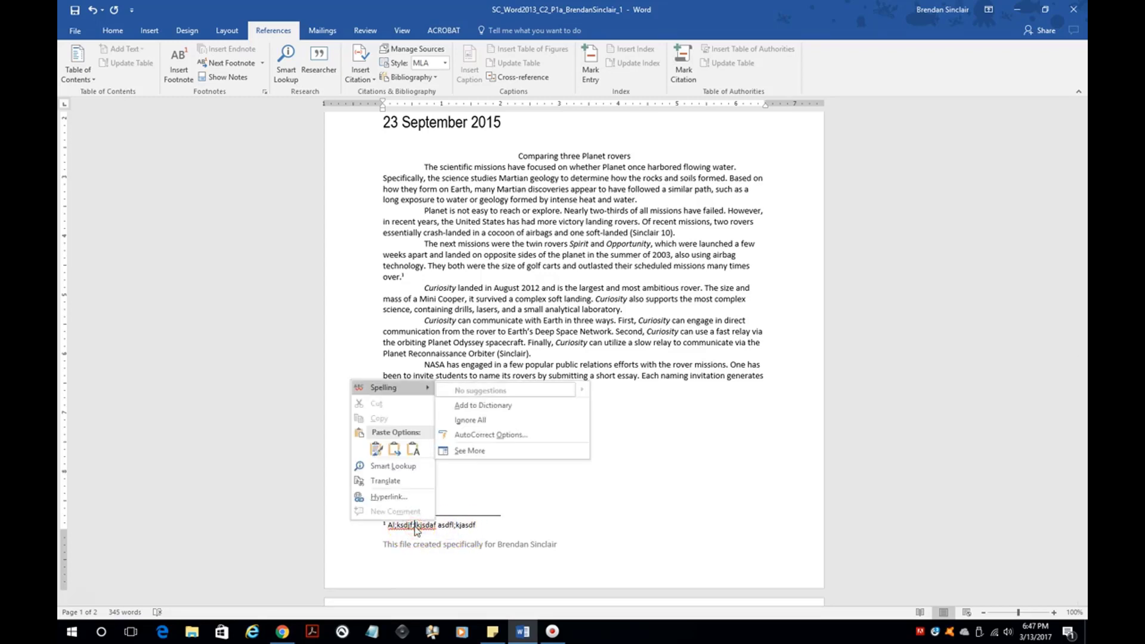
click(458, 522)
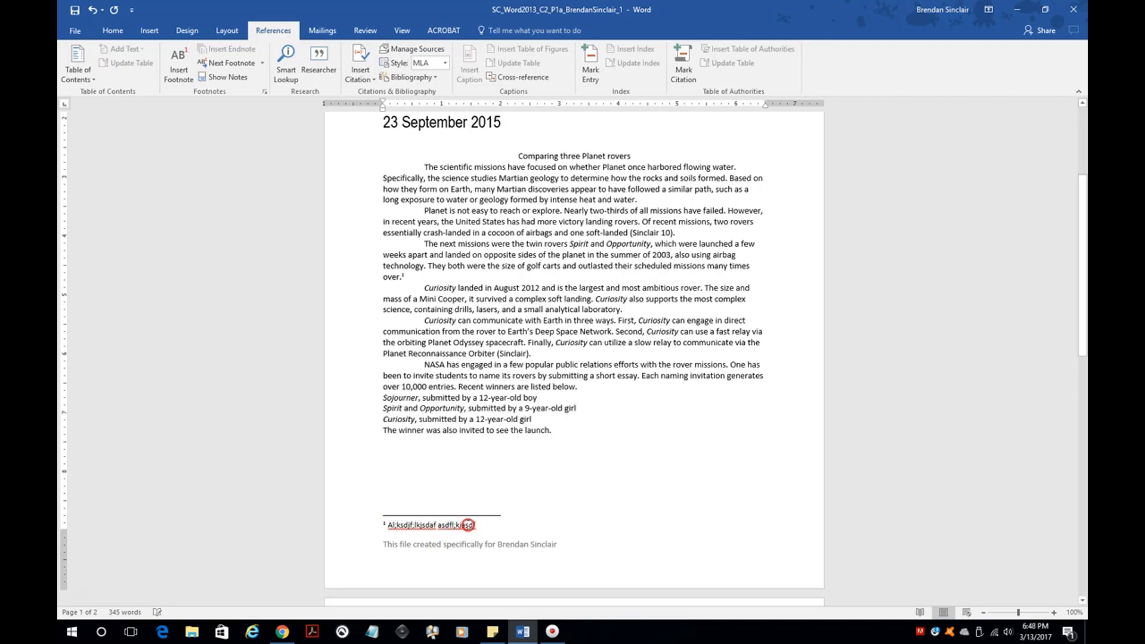
right_click(468, 525)
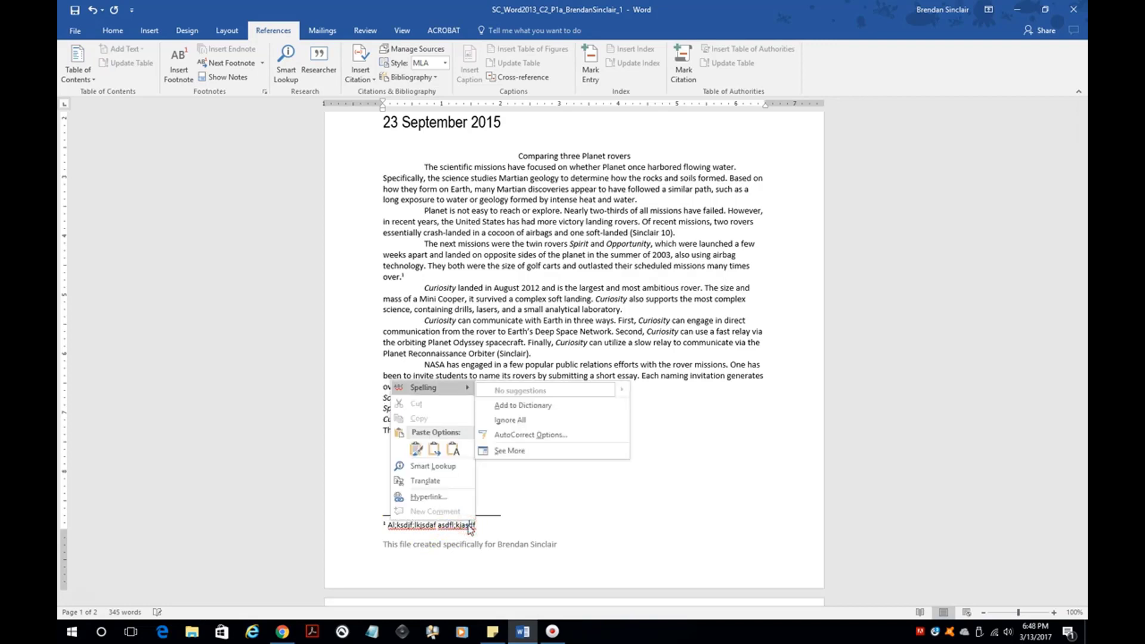
click(487, 526)
right_click(499, 527)
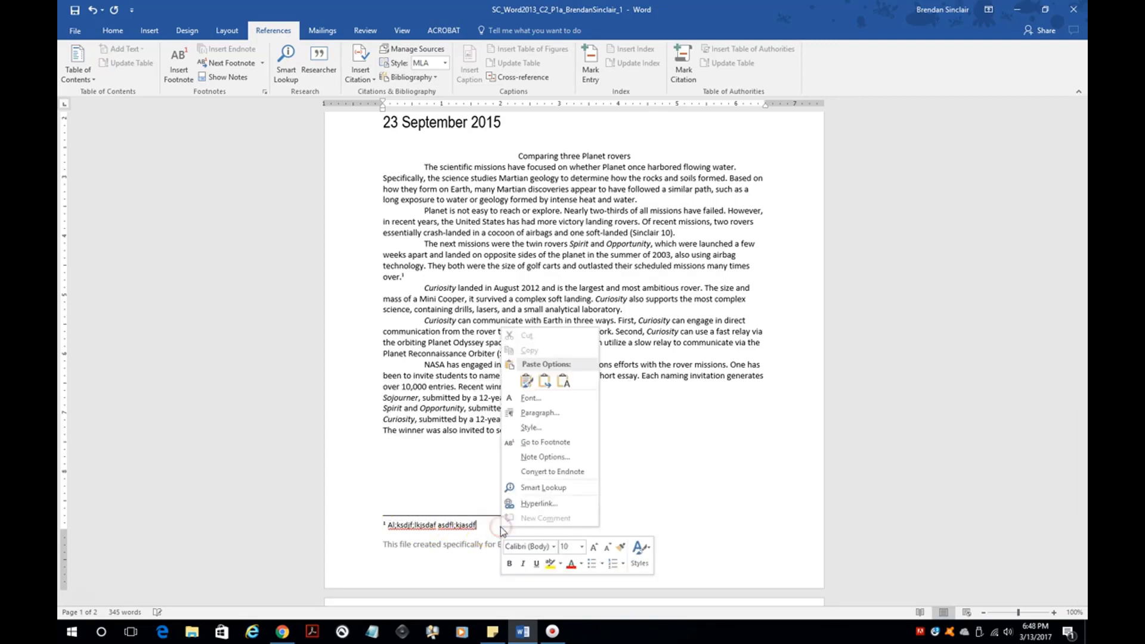
click(474, 524)
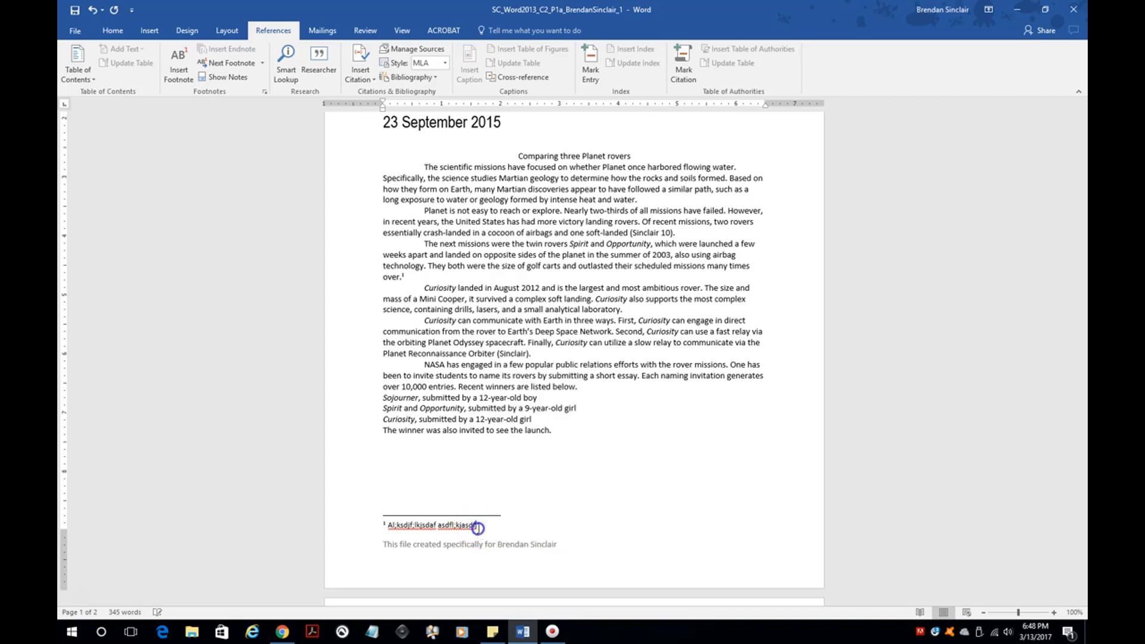
right_click(427, 526)
click(494, 529)
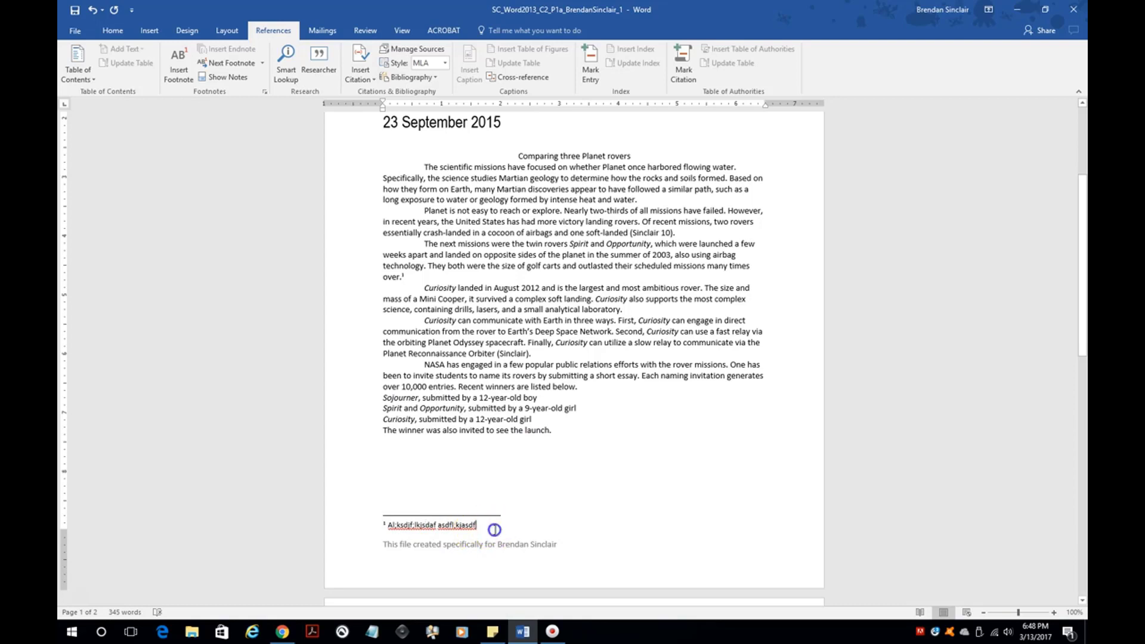
right_click(481, 529)
click(491, 528)
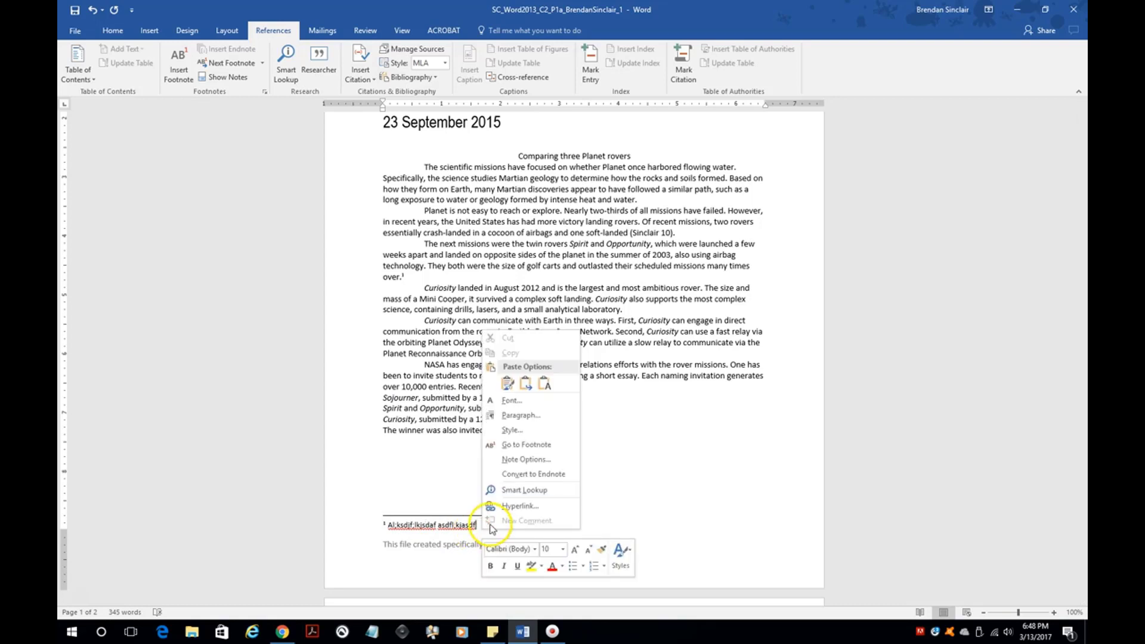
- Set the Footnote Text style to double line spacing and 12 pt, and apply it to footnote 1
click(541, 430)
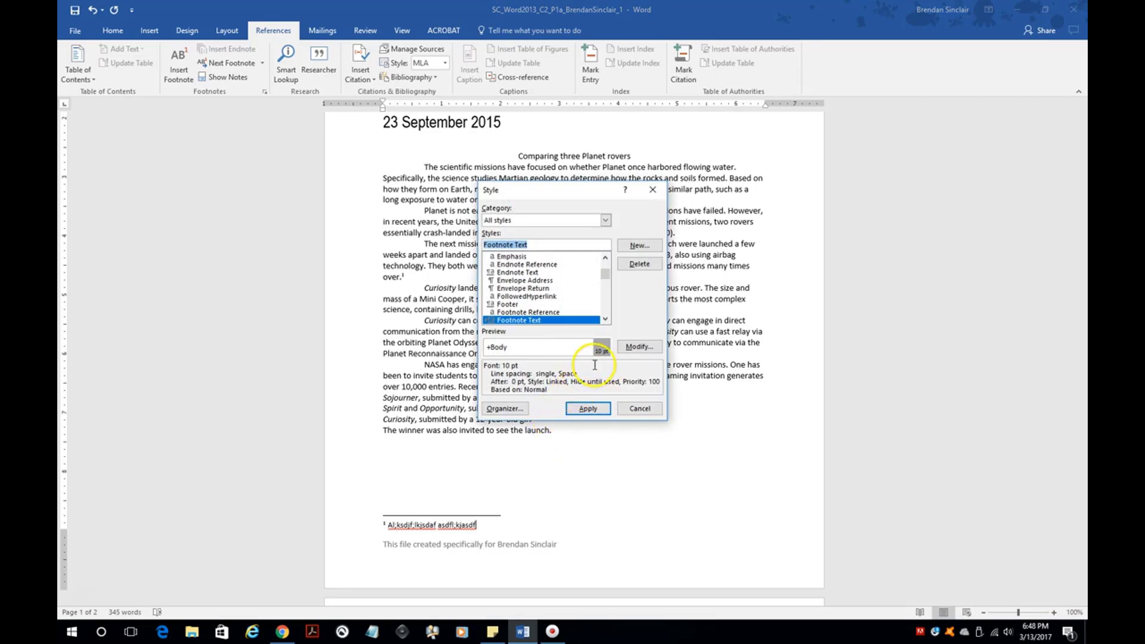
click(640, 347)
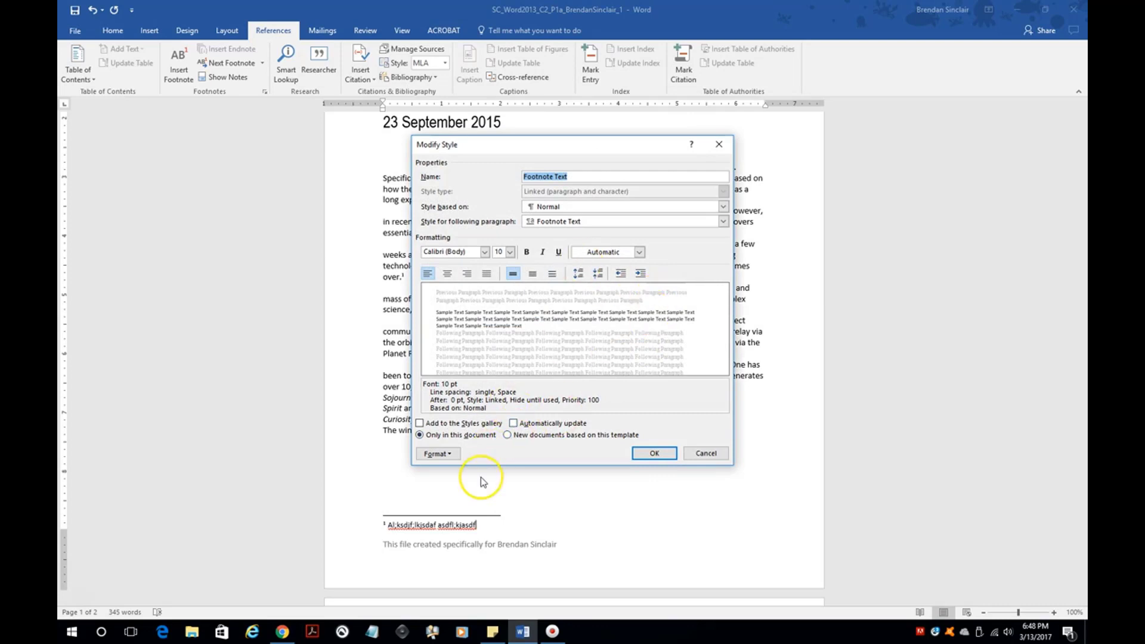
click(437, 453)
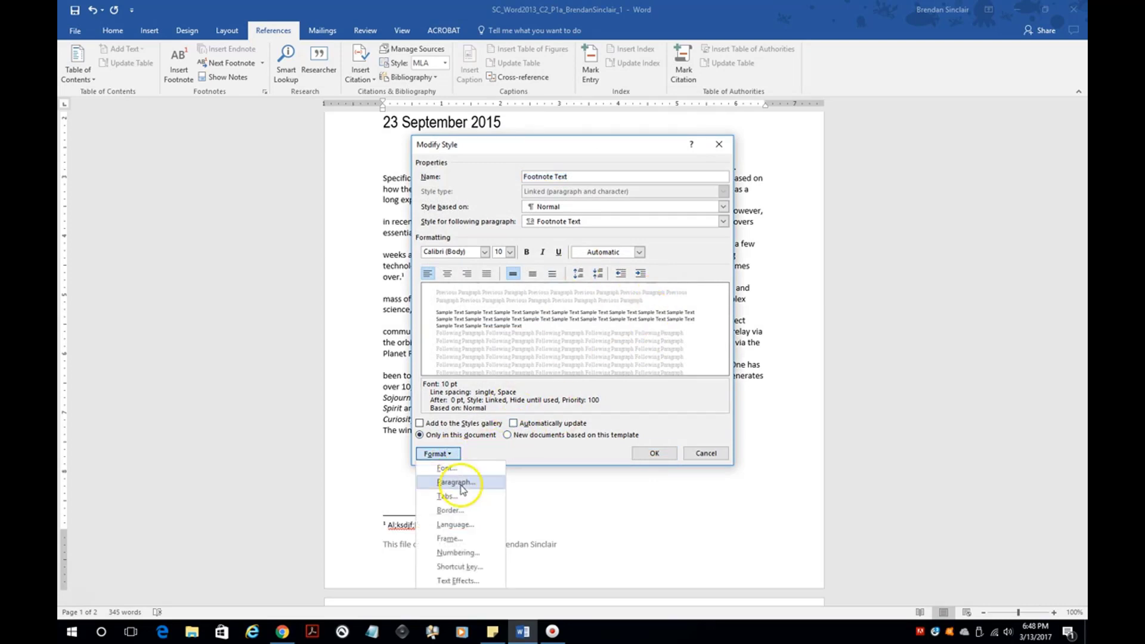
click(457, 481)
click(633, 334)
click(627, 360)
click(605, 454)
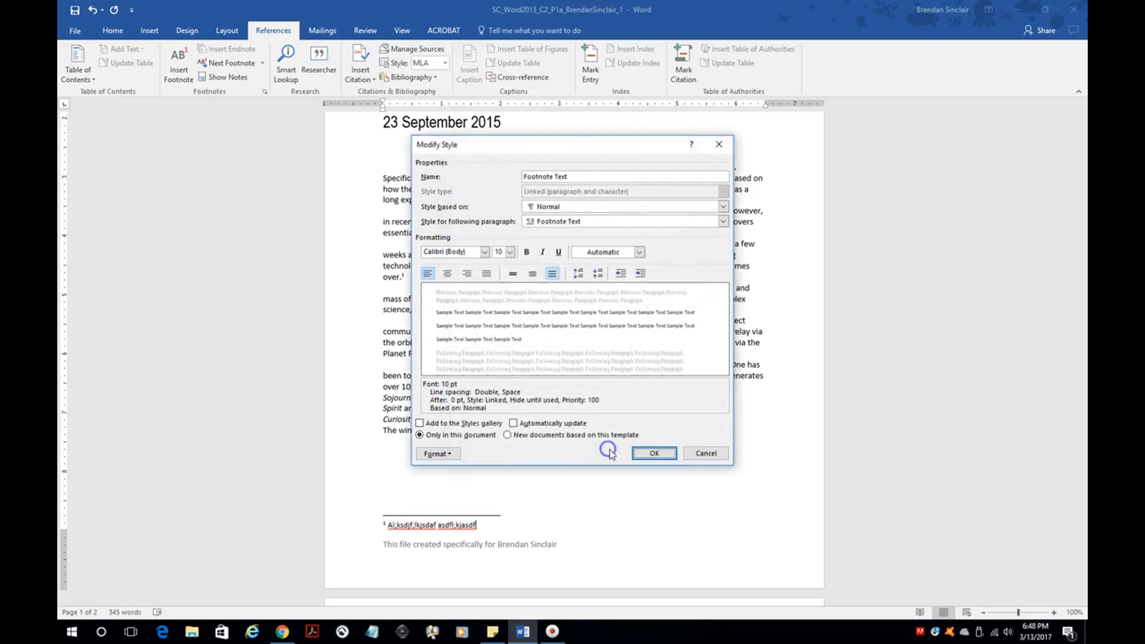
click(509, 252)
click(500, 296)
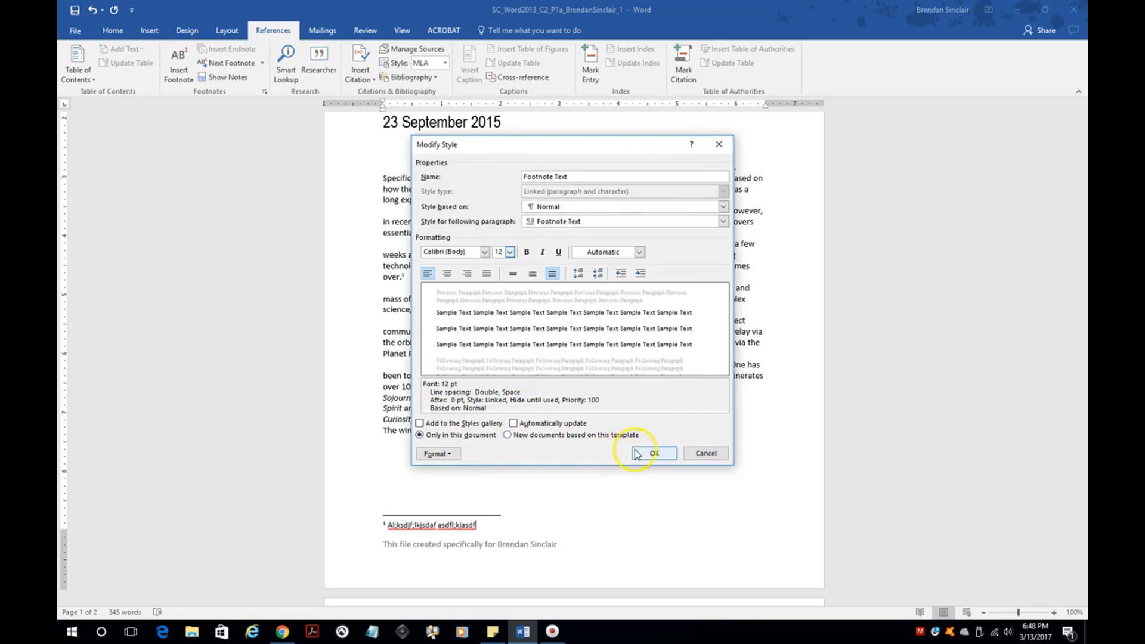
click(654, 453)
click(587, 409)
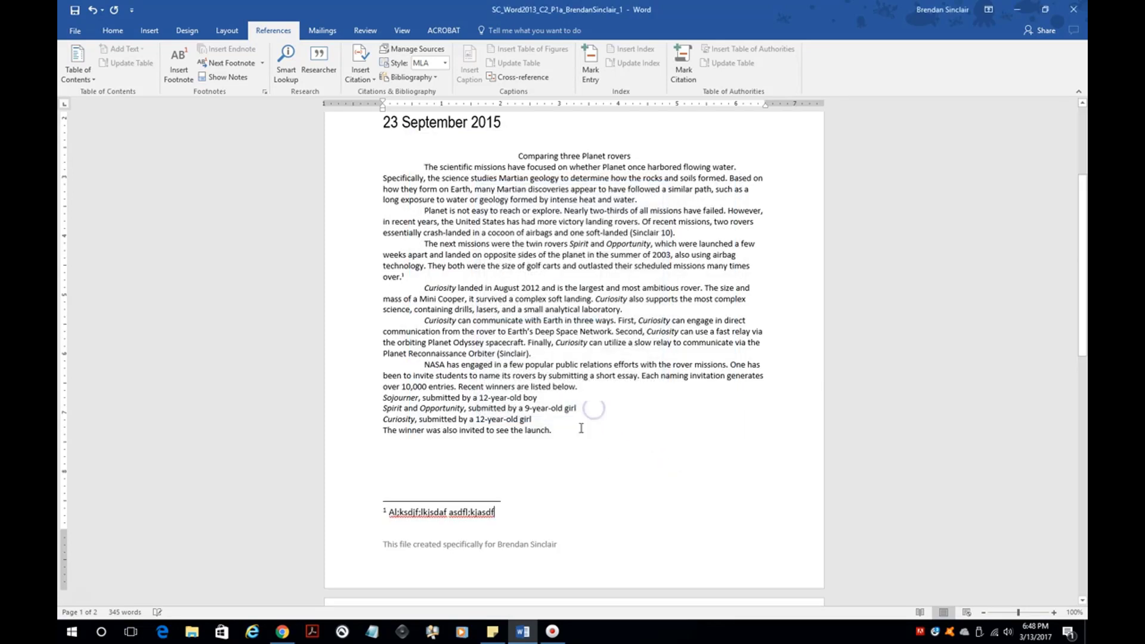